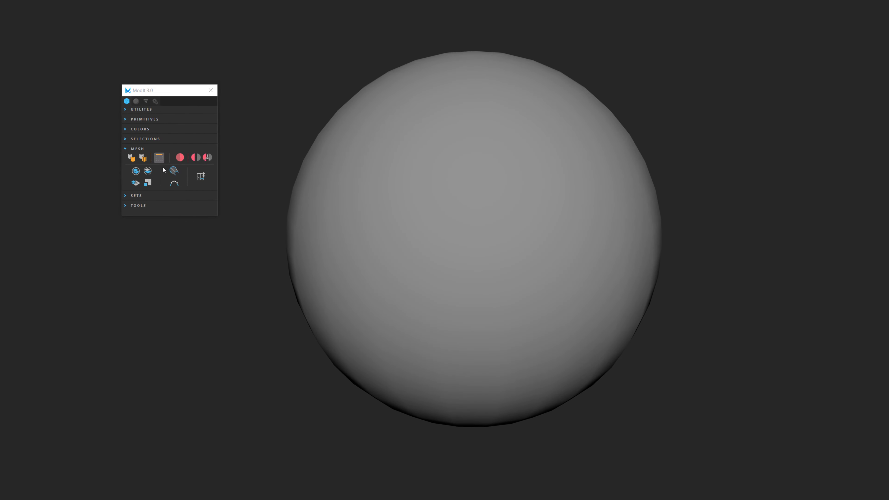
Step: Select the edges on the upper left part of the sphere and display them as hard edges
left_click(306, 183)
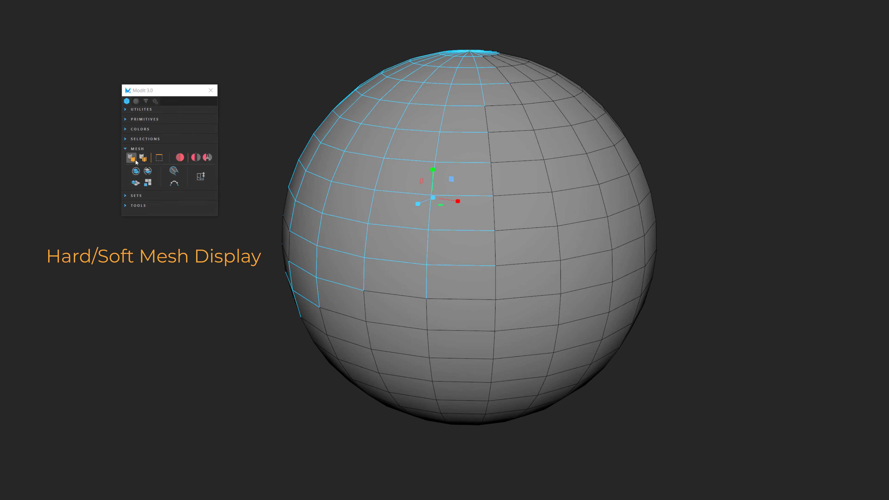
left_click(132, 157)
left_click(143, 159)
right_click_drag(374, 128, 394, 110)
left_click_drag(415, 181, 389, 171, "alt")
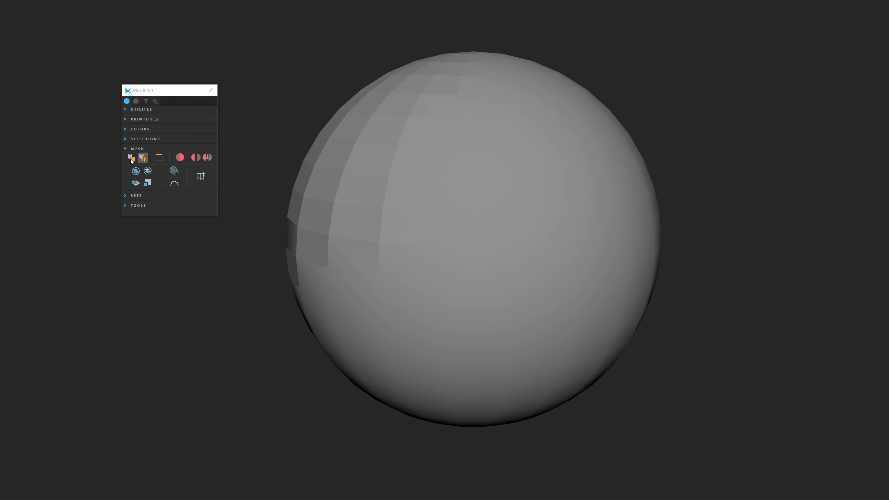
Step: Select the whole sphere and smooth the hardened edges
left_click(159, 158)
left_click(236, 309)
left_click(510, 323)
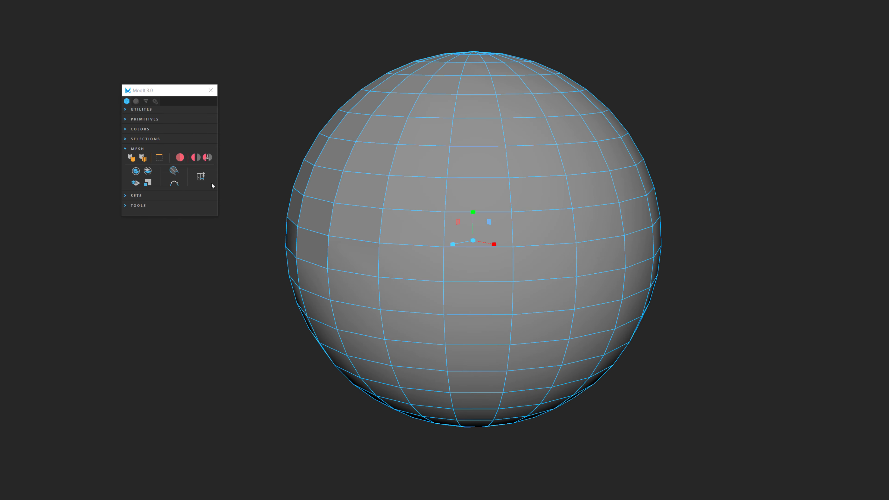
left_click(160, 161)
Step: Select a patch of faces on the left side of the sphere and delete it to open the mesh
left_click_drag(370, 317, 393, 284, "alt")
key("F11")
left_click_drag(239, 131, 426, 292)
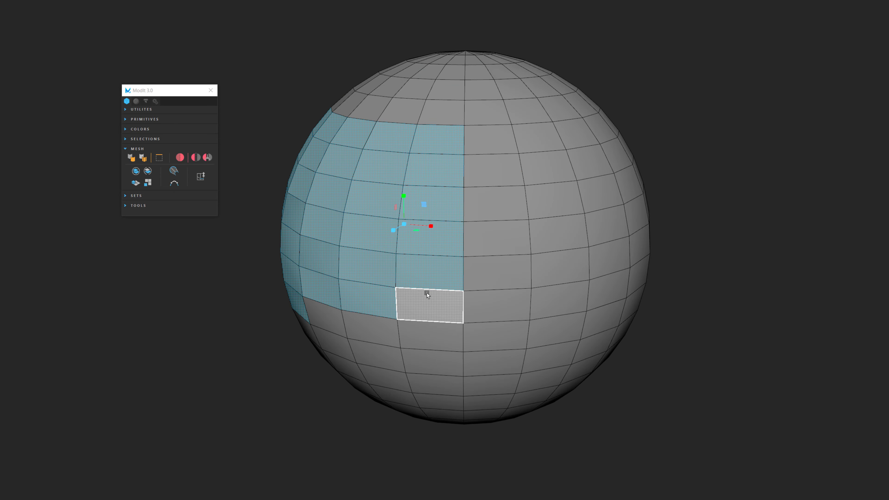
key("Delete")
left_click_drag(336, 217, 363, 233, "alt")
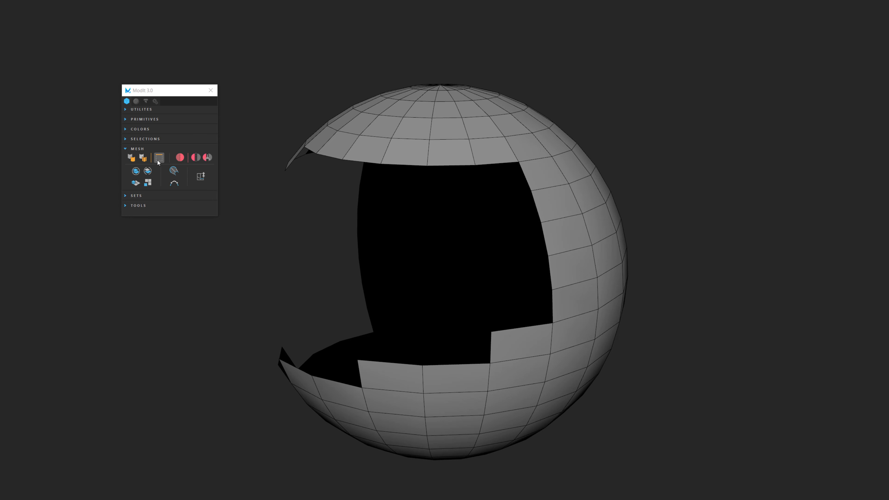
Step: Select the edges in the upper part of the opened sphere and inspect the mesh from several angles
left_click_drag(261, 217, 321, 245, "alt")
right_click_drag(359, 155, 427, 46)
left_click(427, 46)
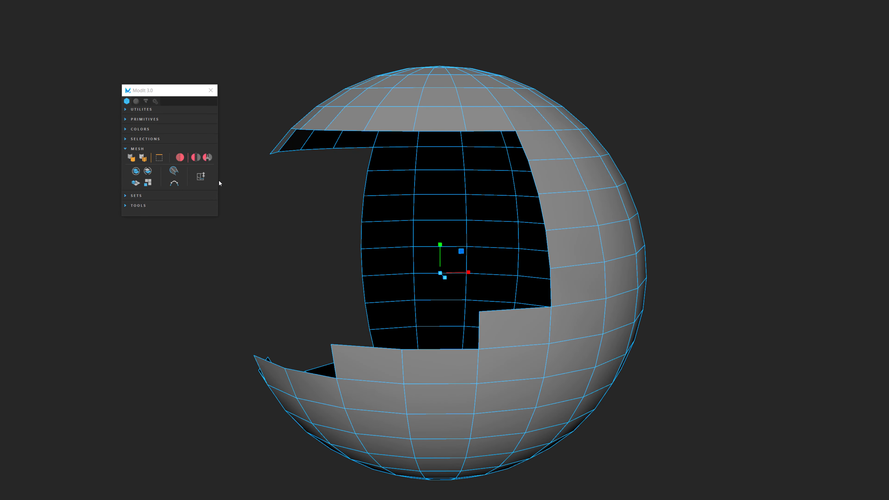
right_click_drag(154, 283, 159, 245)
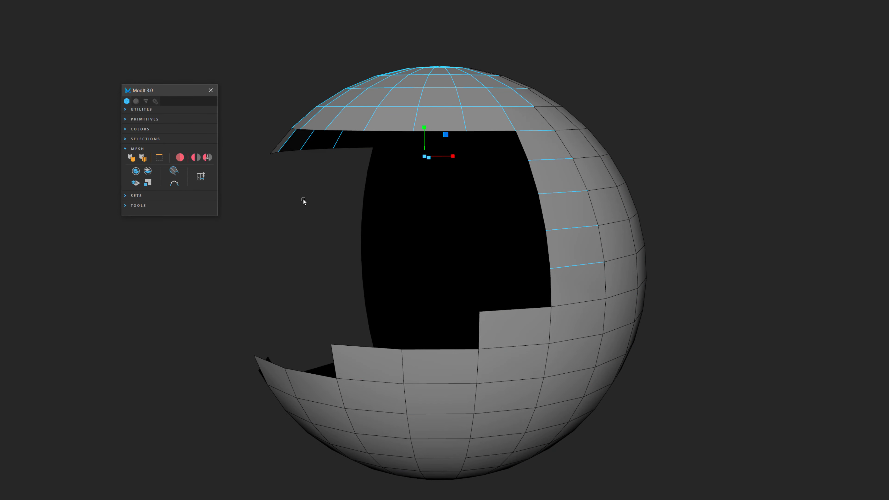
left_click_drag(305, 197, 335, 213, "alt")
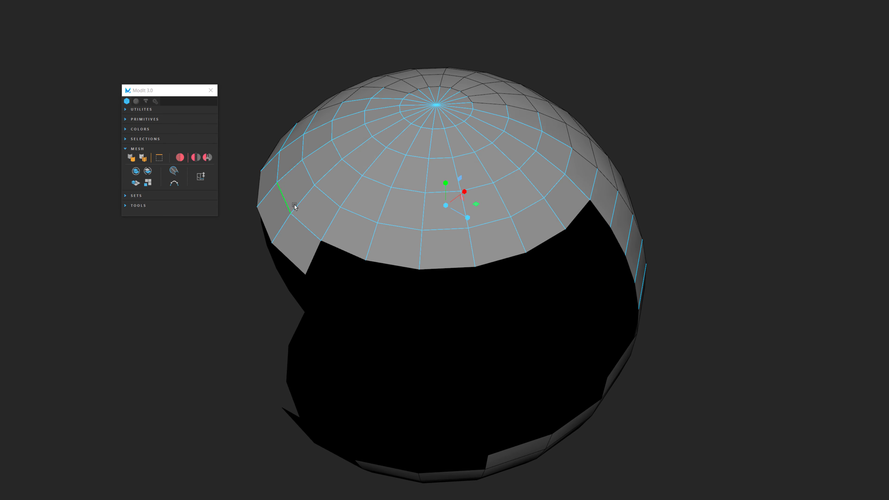
left_click_drag(593, 191, 434, 237, "alt")
left_click_drag(416, 323, 395, 309, "alt")
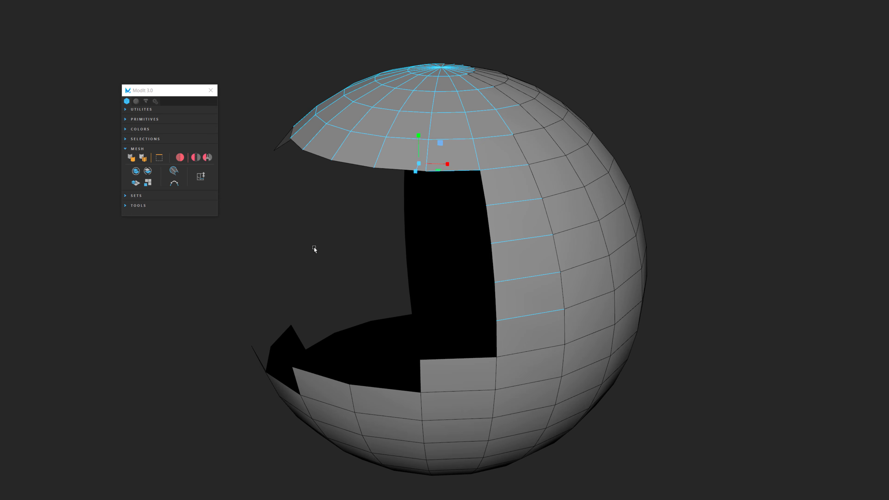
left_click_drag(489, 224, 433, 325, "alt")
Step: Leave component selection, select the whole opened sphere and smooth its edges with the 45° option
left_click(364, 224)
key("F8")
left_click_drag(303, 32, 347, 115)
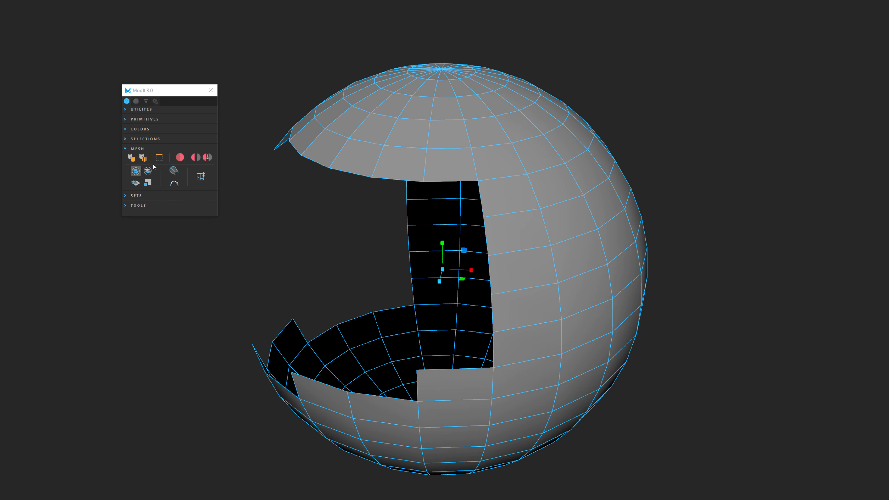
left_click(159, 159)
right_click(159, 160)
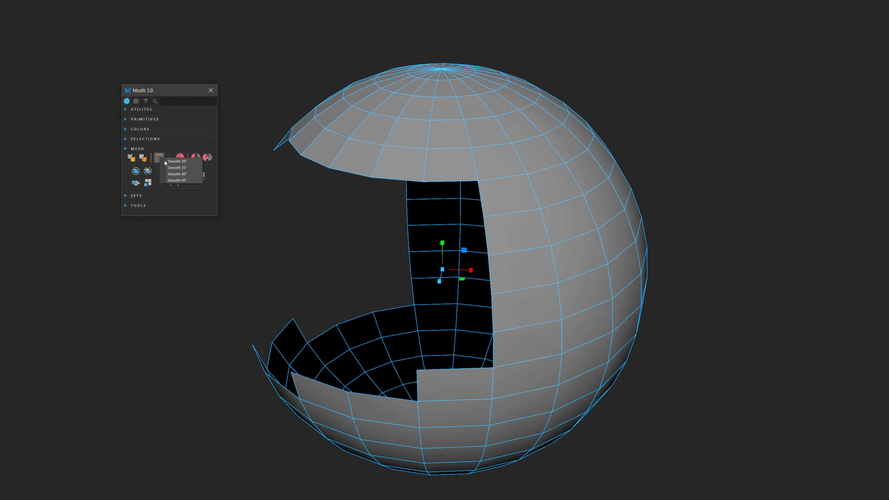
left_click(178, 180)
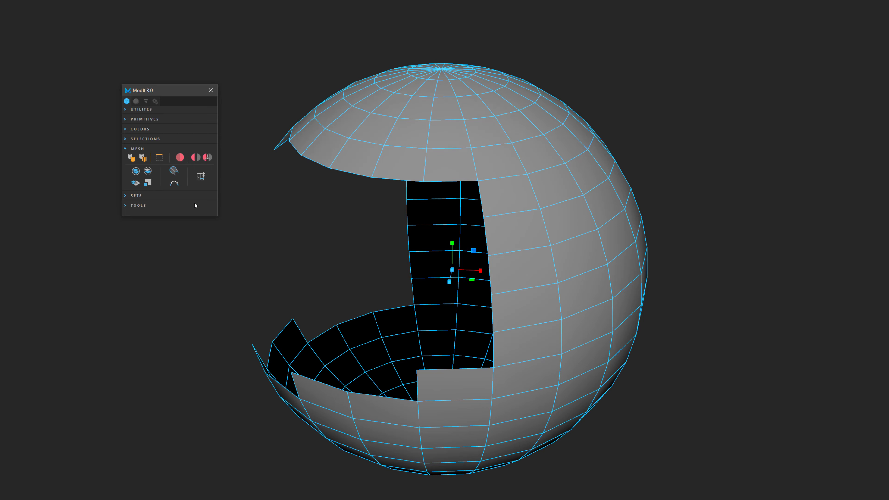
left_click(322, 197)
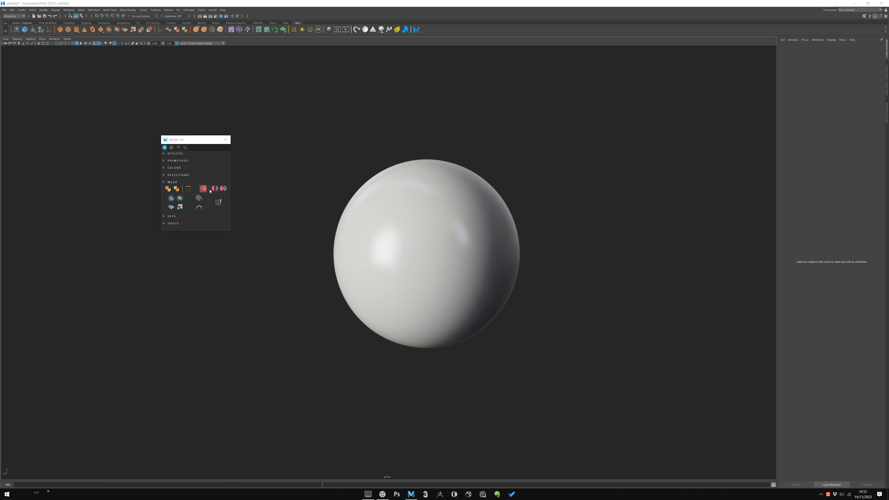
Step: Pull a group of vertices on the sphere's upper right side outward into a lump and reselect the whole object
left_click(390, 239)
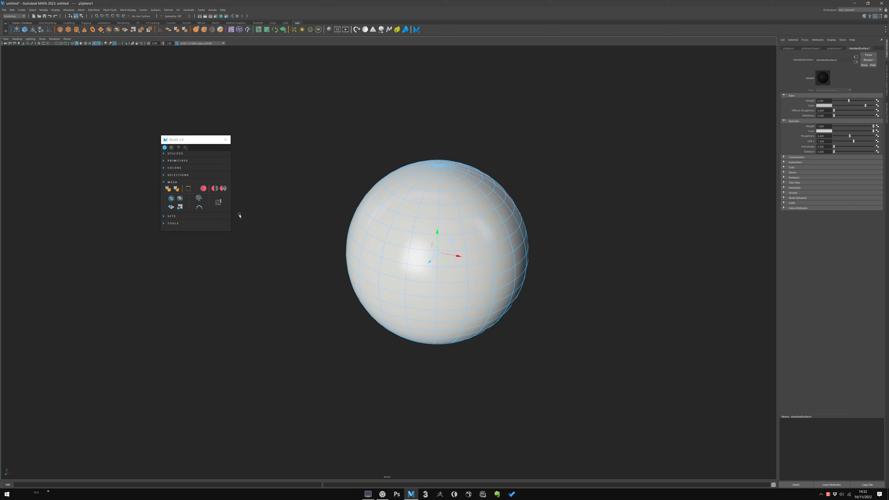
left_click_drag(472, 255, 404, 220, "alt")
right_click_drag(370, 234, 350, 234)
left_click_drag(470, 186, 429, 238)
left_click_drag(466, 210, 498, 164)
right_click_drag(431, 237, 474, 193)
left_click(412, 248)
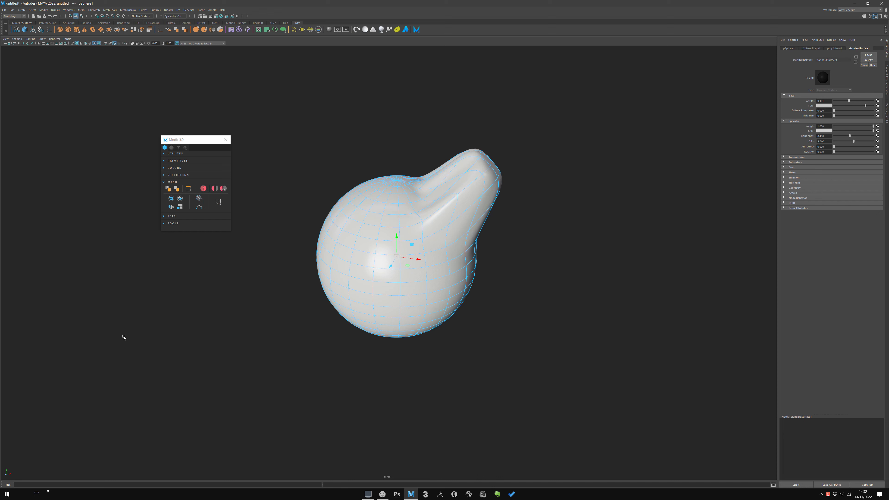
Step: Set the default symmetry axis to X in the ModIt settings and return to the modeling tools
right_click(204, 189)
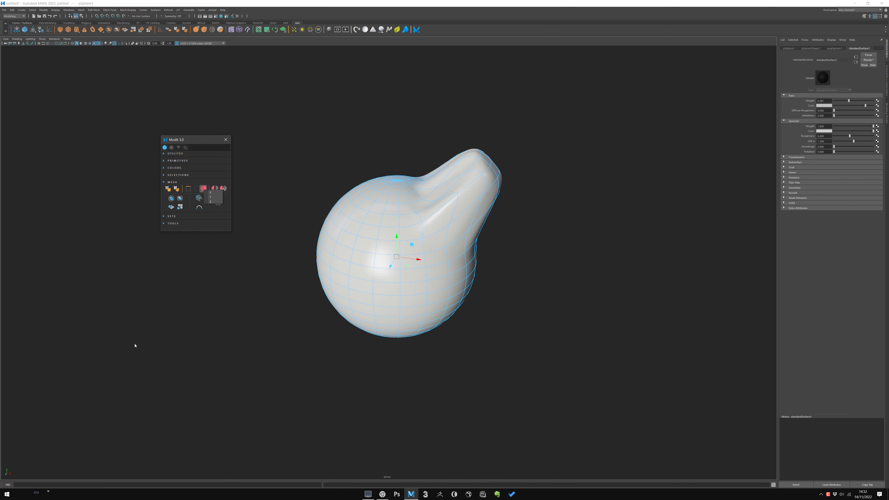
left_click(170, 156)
left_click(185, 147)
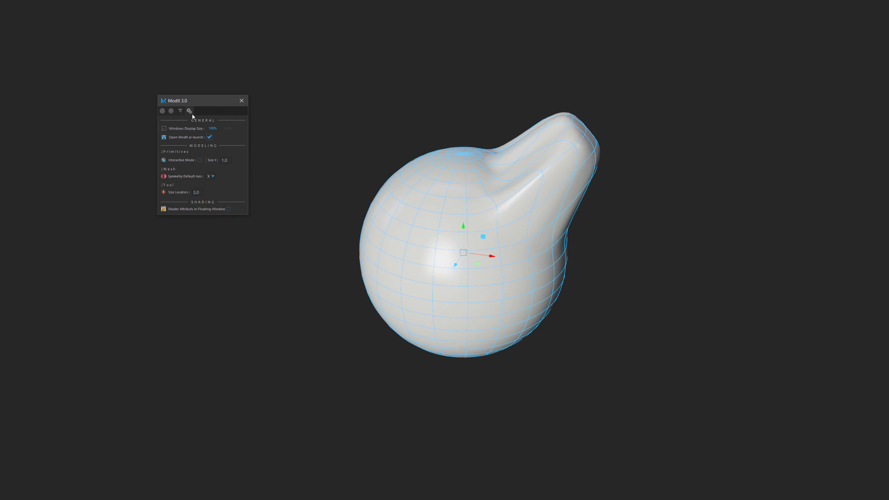
left_click(213, 176)
left_click(211, 182)
left_click(162, 111)
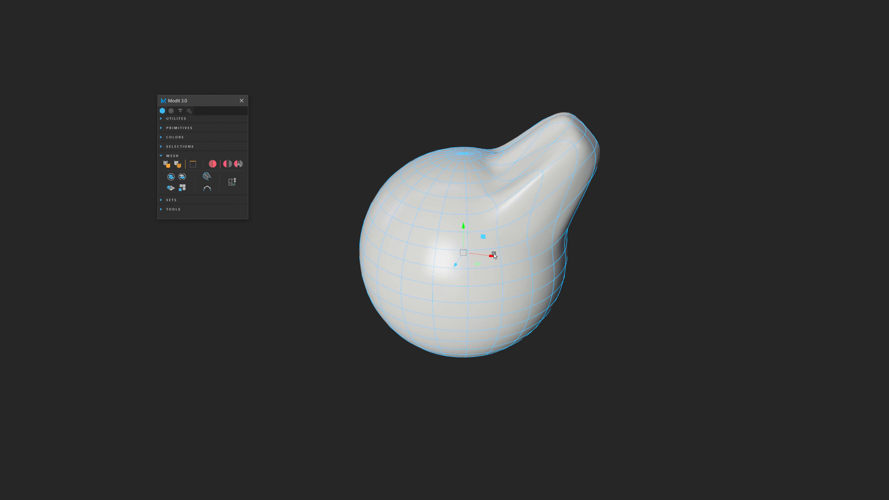
Step: Mirror the deformed sphere across the X axis, and undo both the mirror and the vertex move
left_click(212, 164)
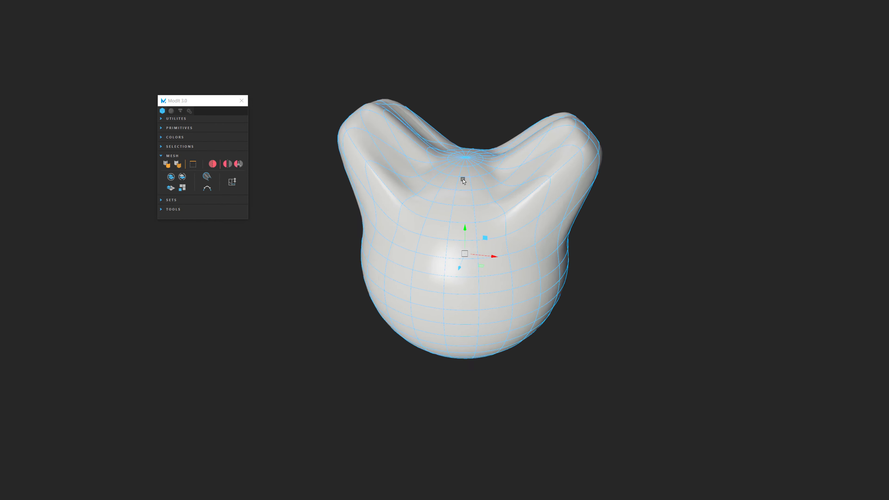
left_click_drag(472, 179, 445, 177, "alt")
key("ctrl+z")
key("ctrl+z")
key("ctrl+z")
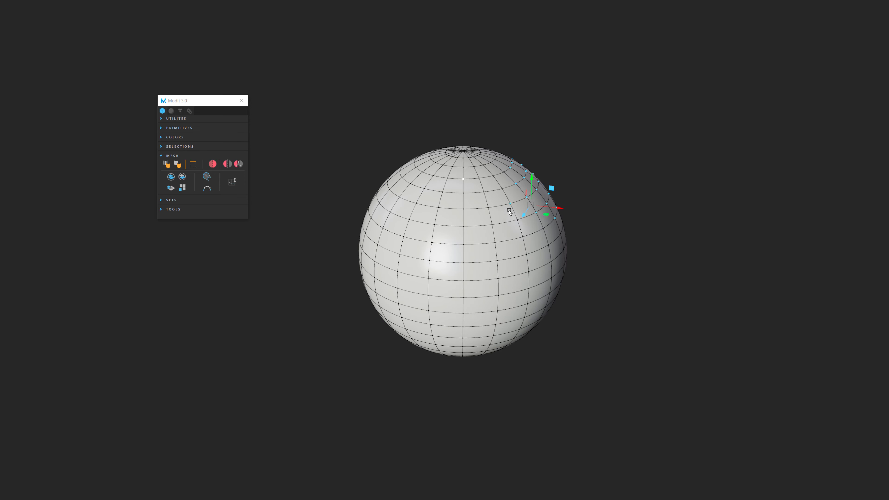
Step: Select the whole sphere and move its pivot along the X axis toward the sphere's left side
right_click_drag(515, 223, 440, 155, "alt")
left_click(440, 156)
right_click_drag(451, 209, 433, 252, "alt")
right_click_drag(433, 253, 549, 146)
left_click_drag(560, 297, 440, 317, "alt")
scroll(440, 318, "up", 2)
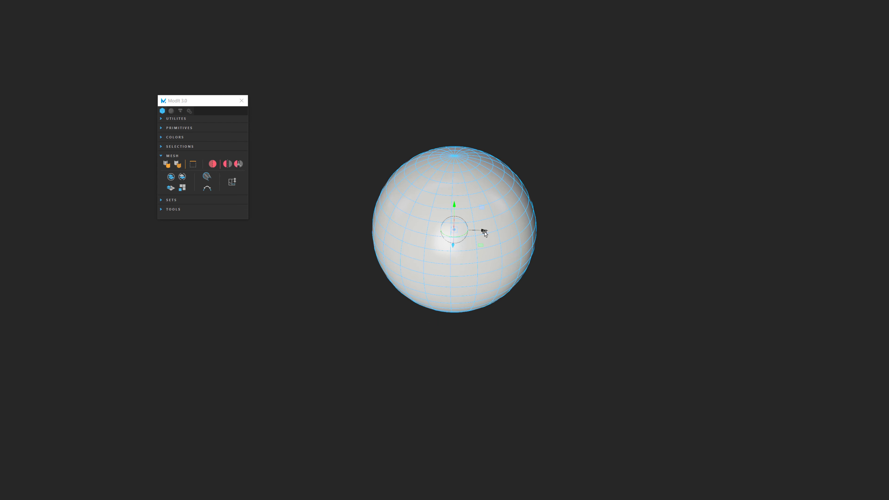
left_click_drag(484, 231, 430, 231)
key("d")
Step: Try a further shift to the left along the X axis and undo it
left_click(440, 323)
left_click(457, 246)
left_click_drag(430, 231, 273, 220)
key("ctrl+z")
key("ctrl+z")
left_click_drag(353, 248, 337, 248, "alt")
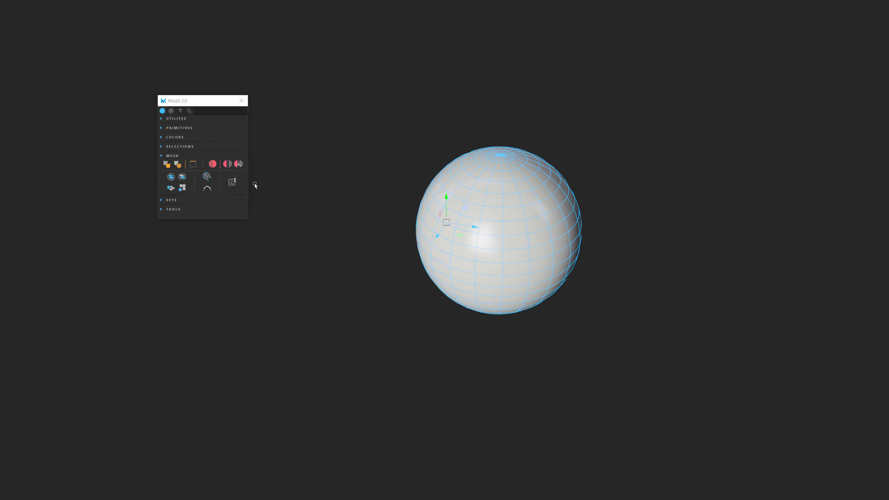
Step: Mirror the sphere about its left-side pivot and undo the mirror
left_click(212, 164)
middle_click_drag(491, 220, 434, 218, "alt")
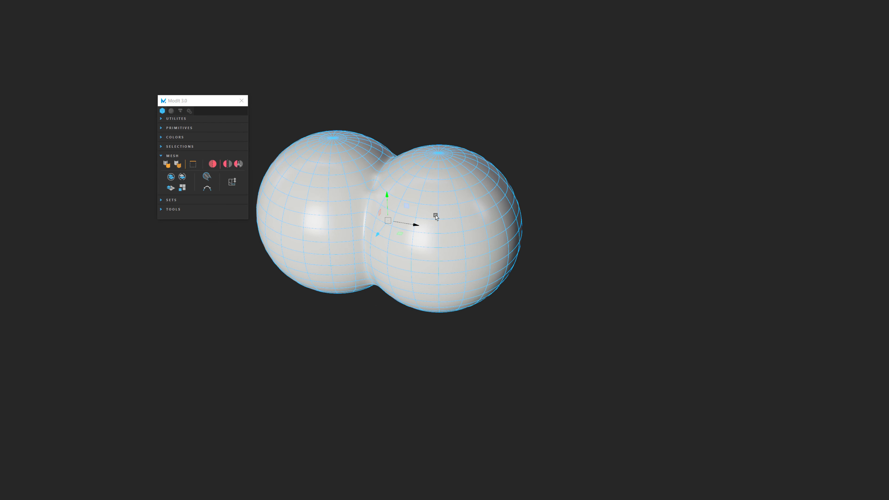
key("ctrl+z")
Step: Move the pivot along the X axis to the sphere's right side and mirror the sphere about it
key("d")
left_click_drag(417, 225, 527, 238)
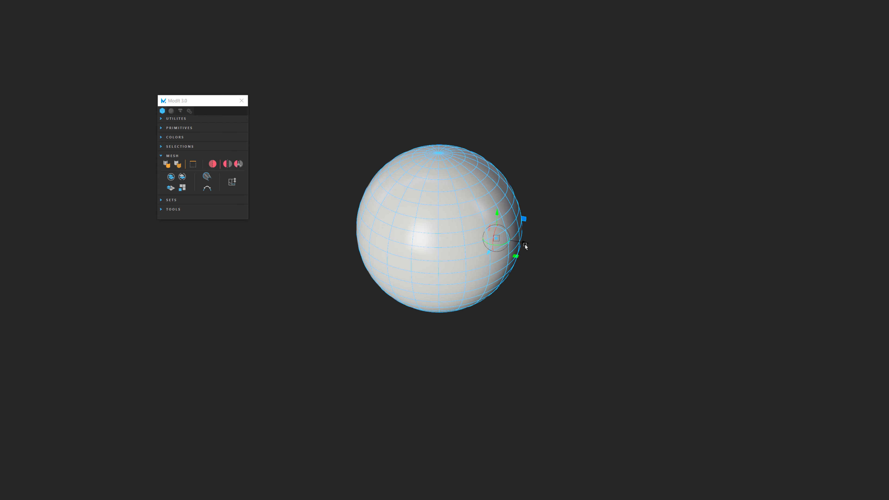
left_click(212, 164)
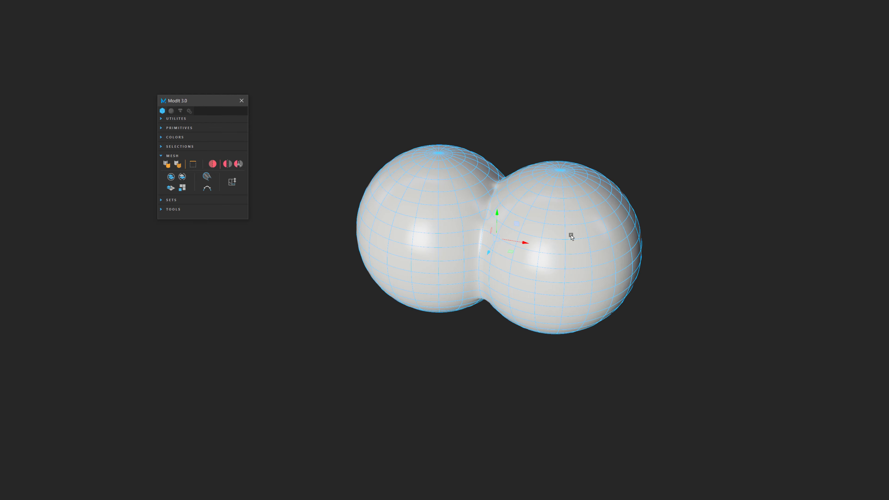
Step: Rotate the joined pair of spheres and return to the Move tool
left_click_drag(572, 237, 511, 245, "alt")
key("e")
left_click_drag(468, 264, 373, 207, "alt")
key("w")
middle_click_drag(373, 207, 435, 205, "alt")
Step: Snap the pivot of the joined spheres to a mesh vertex and mirror them into a row of four
key("d")
key("v")
middle_click_drag(382, 186, 375, 173)
left_click(227, 164)
Step: Mirror the row of four spheres along the Y axis
middle_click_drag(321, 234, 422, 257, "alt")
right_click_drag(421, 258, 413, 254, "alt")
left_click_drag(412, 254, 438, 175, "alt")
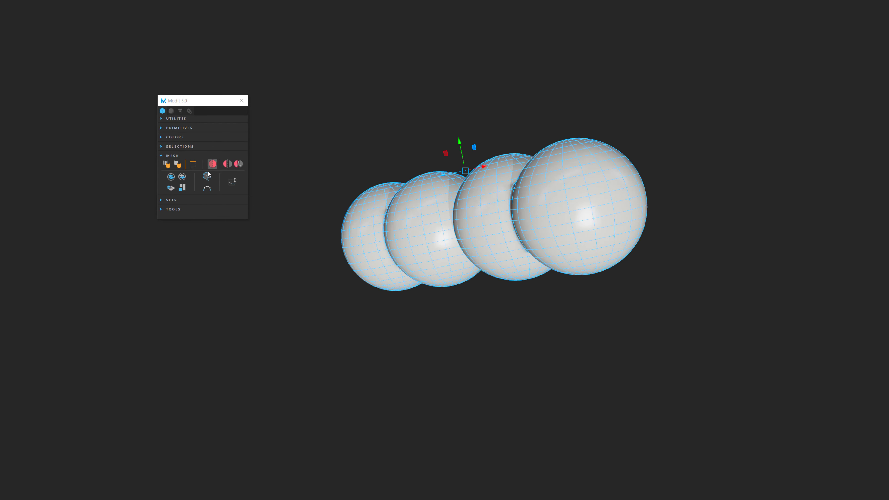
left_click(213, 164)
left_click(219, 176)
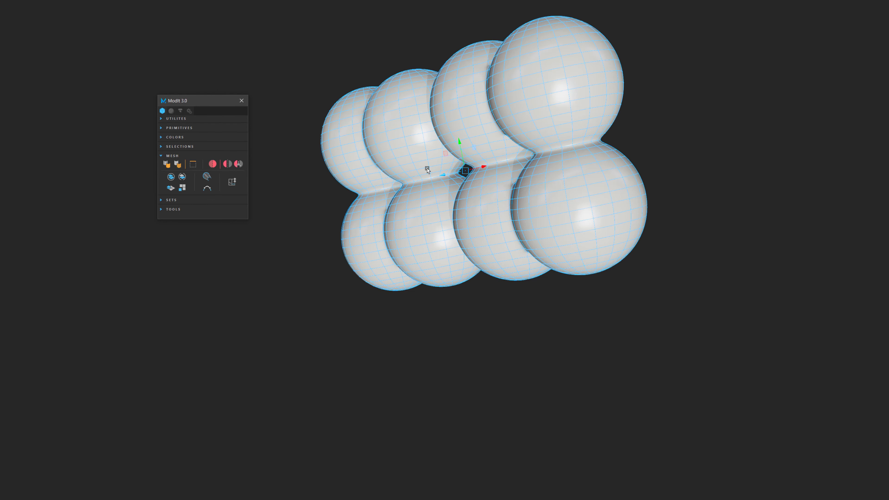
Step: Turn off the smooth preview and inspect the seams between the mirrored spheres up close
left_click_drag(444, 182, 469, 169, "alt")
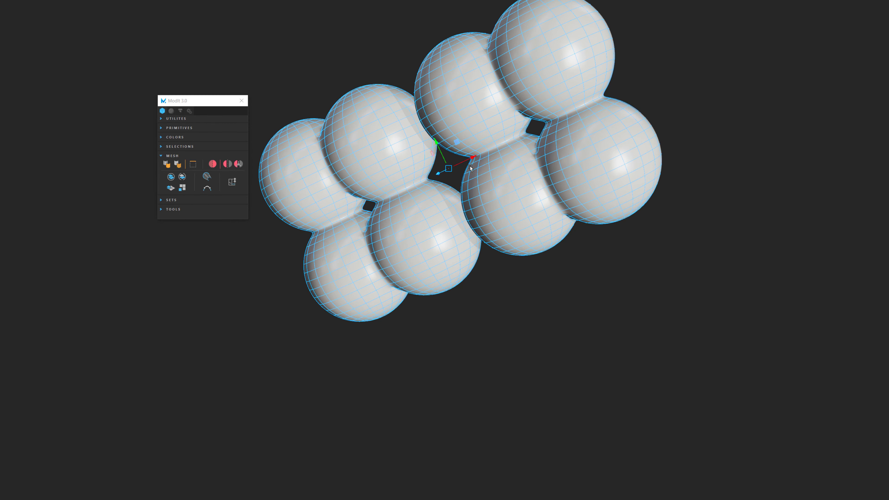
middle_click_drag(449, 139, 439, 159, "alt")
scroll(439, 159, "up", 3)
key("1")
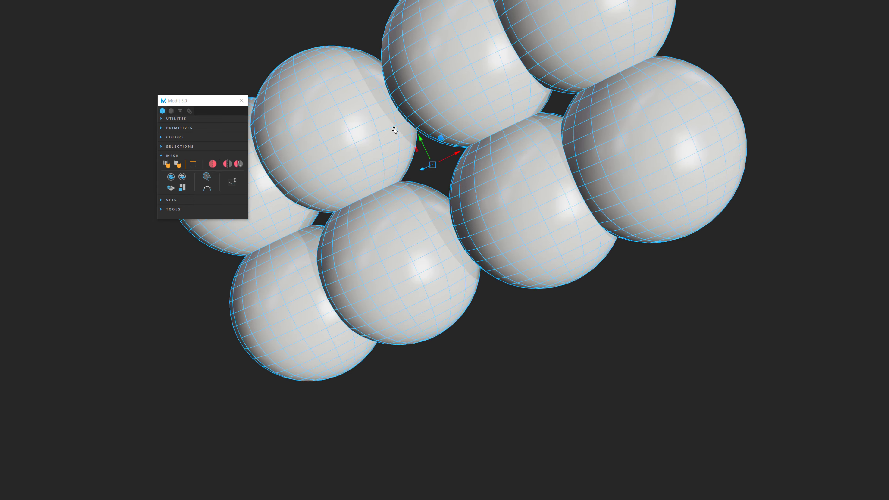
middle_click_drag(392, 130, 379, 178, "alt")
scroll(379, 178, "up", 3)
left_click_drag(379, 178, 429, 238, "alt")
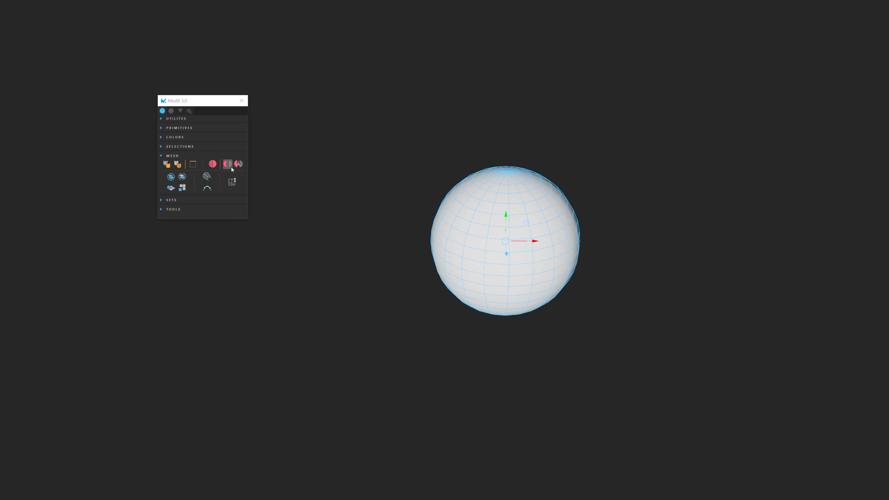
Step: Create a separate mirrored copy of the sphere across the scene origin
left_click_drag(343, 230, 269, 211, "alt")
middle_click_drag(347, 243, 308, 249, "alt")
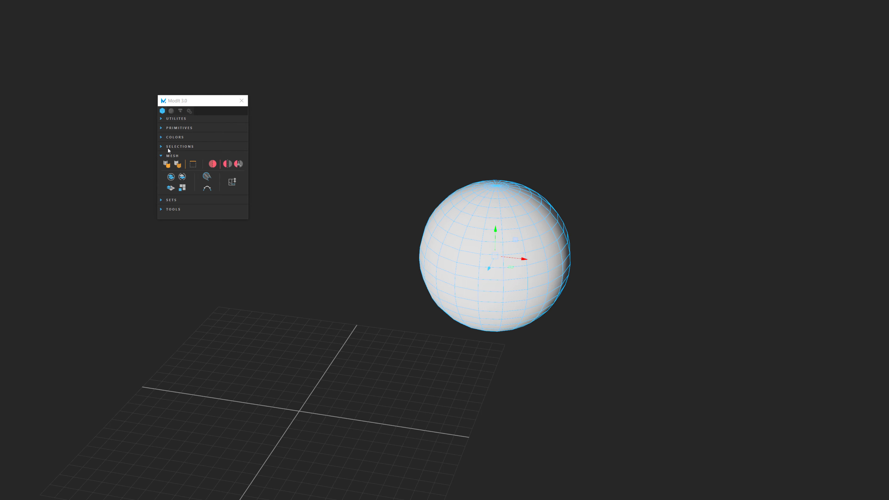
middle_click_drag(326, 273, 393, 226, "alt")
mouse_move(393, 226)
left_mouse_down("alt")
mouse_move(418, 267)
mouse_move(390, 233)
left_mouse_up("alt")
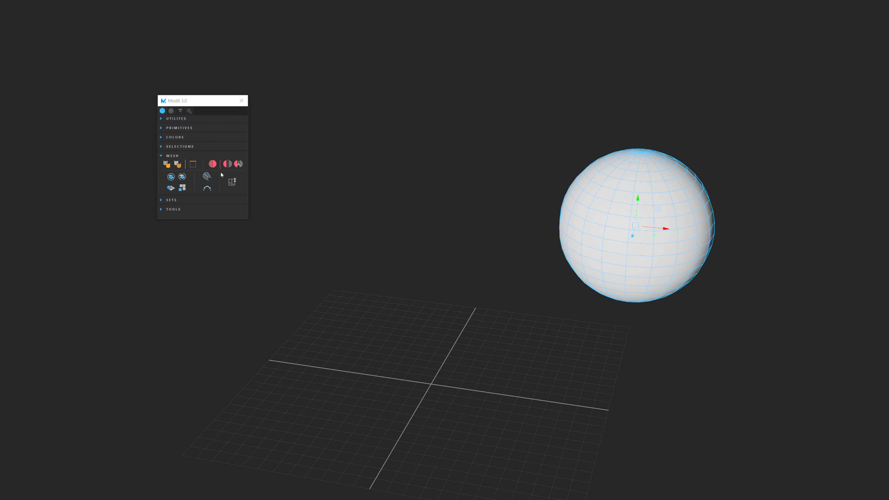
left_click(226, 165)
middle_click_drag(409, 293, 414, 305, "alt")
left_click_drag(412, 279, 441, 277, "alt")
Step: Select the mirrored copy of the sphere and delete it
left_click_drag(452, 133, 430, 157)
left_click_drag(360, 267, 335, 369)
key("Delete")
Step: Move the remaining sphere's pivot to its right side and create a mirrored copy about that pivot
left_click_drag(633, 145, 684, 315)
left_click_drag(665, 313, 556, 294, "alt")
key("d")
middle_click_drag(674, 216, 538, 161)
left_click(232, 181)
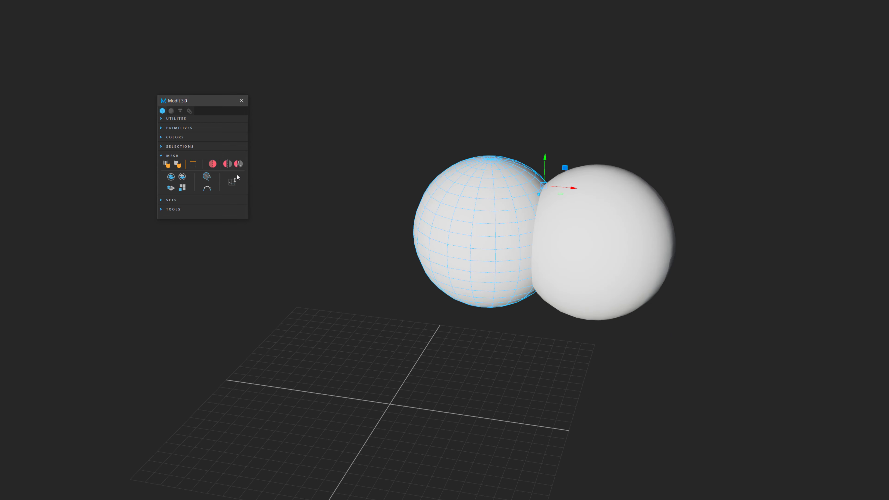
left_click_drag(564, 197, 481, 189)
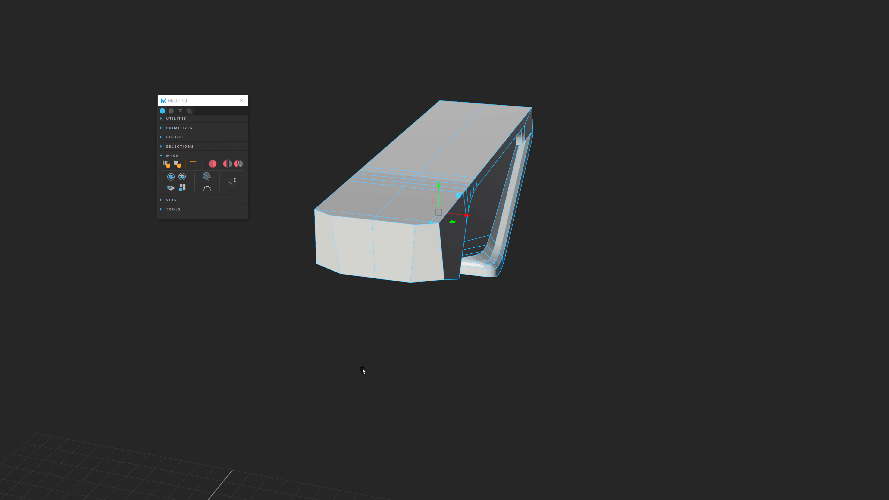
left_click_drag(356, 368, 374, 408, "alt")
right_click_drag(440, 342, 517, 258, "alt")
middle_click_drag(517, 258, 487, 368, "alt")
left_click_drag(486, 367, 363, 356, "alt")
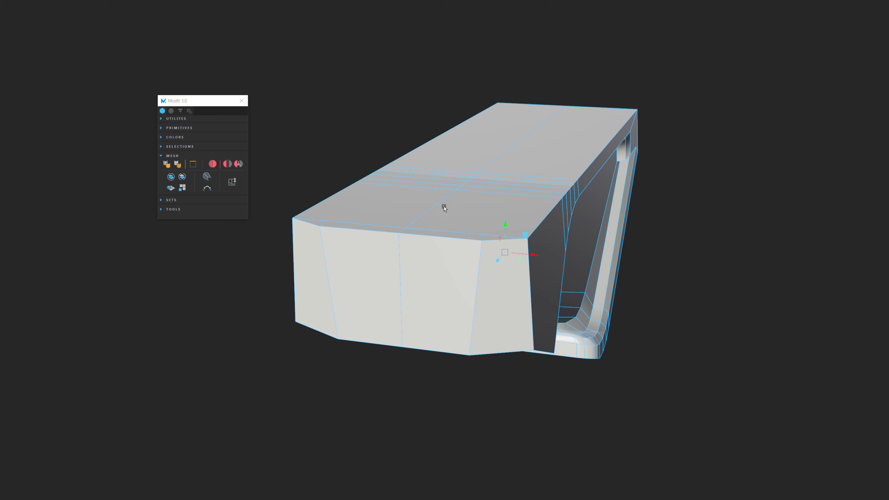
Step: Select the components across the block's front end and scale them to reshape that end
double_click(439, 209)
scroll(410, 231, "down", 3)
left_click_drag(395, 234, 414, 237, "alt")
key("r")
left_click_drag(469, 258, 453, 254)
left_click_drag(507, 274, 385, 271)
left_click_drag(479, 312, 446, 315, "alt")
Step: Snap the block's pivot to the middle of its front end, mirror the block about it, and inspect the end from several angles
key("w")
key("F8")
key("d")
middle_click(431, 256)
left_click(213, 165)
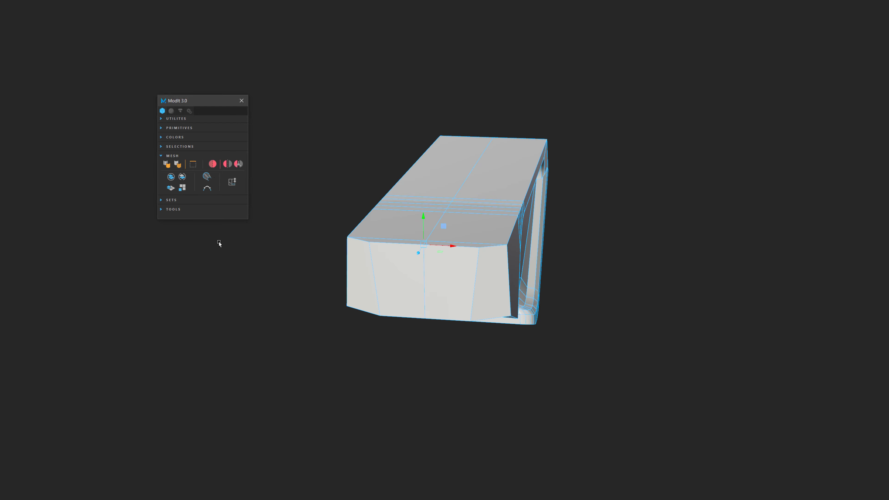
left_click_drag(297, 307, 333, 274, "alt")
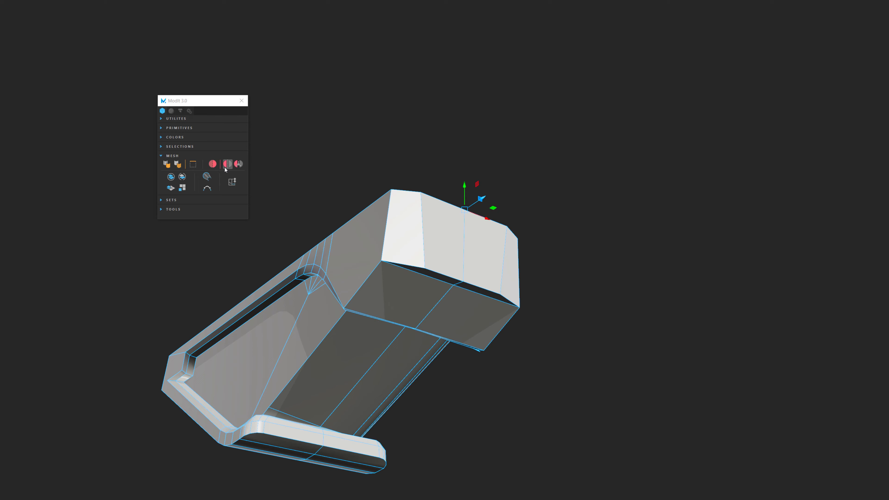
left_click_drag(400, 303, 364, 365, "alt")
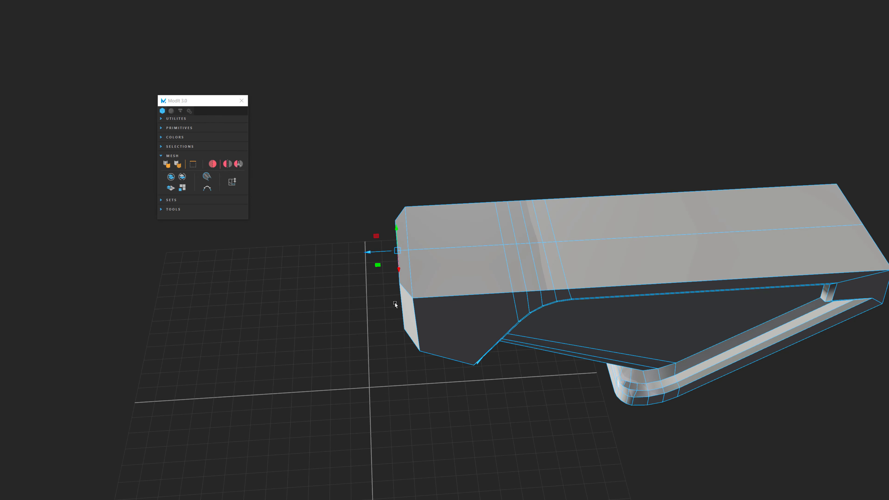
Step: Move the block's pivot inward from its end and mirror the block about that pivot into one joined shape
key("d")
left_click_drag(371, 252, 423, 253)
left_click_drag(457, 336, 454, 294, "alt")
right_click_drag(454, 296, 450, 250)
left_click_drag(441, 163, 440, 275)
key("ctrl+shift+x")
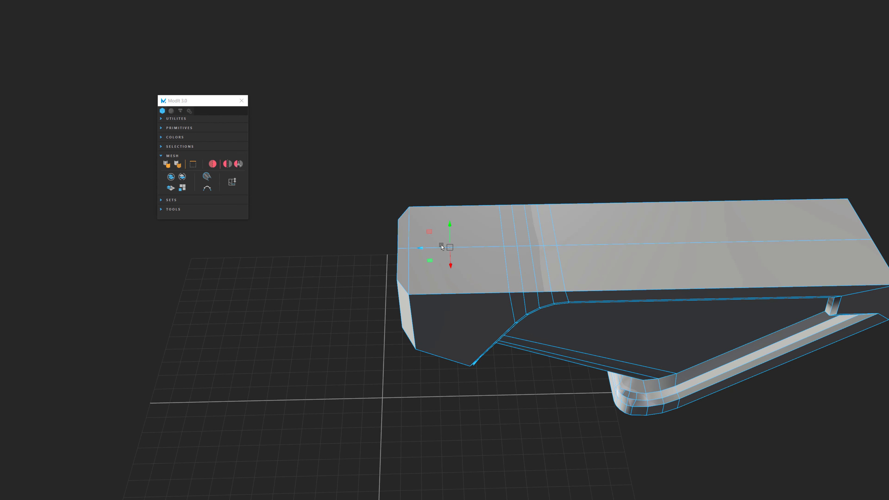
left_click(213, 164)
left_click_drag(414, 342, 390, 250, "alt")
right_click_drag(389, 250, 450, 250, "alt")
left_click_drag(449, 280, 443, 298, "alt")
Step: Delete the components selected at the middle of the mirrored block, undo the deletion, and return to object selection
right_click_drag(429, 257, 427, 294)
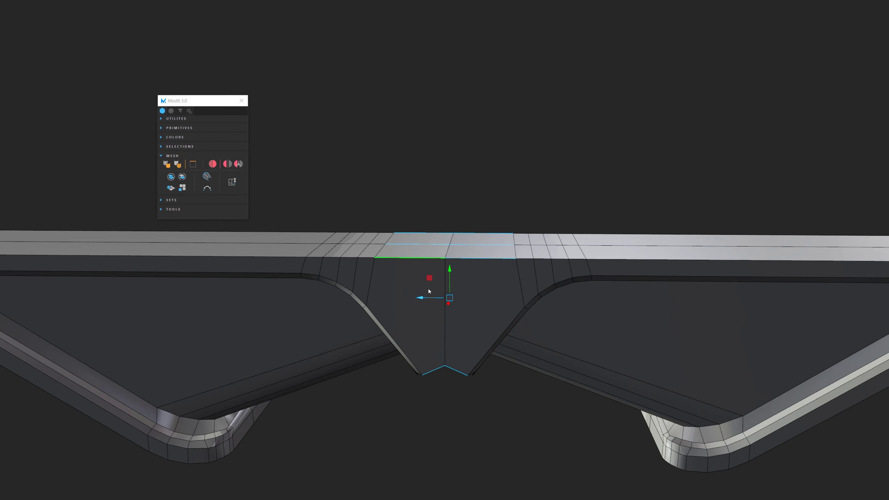
left_click_drag(415, 224, 435, 311, "alt")
key("Delete")
left_click_drag(434, 273, 466, 300, "alt")
key("ctrl+z")
right_click_drag(467, 299, 528, 200)
scroll(527, 200, "down", 5)
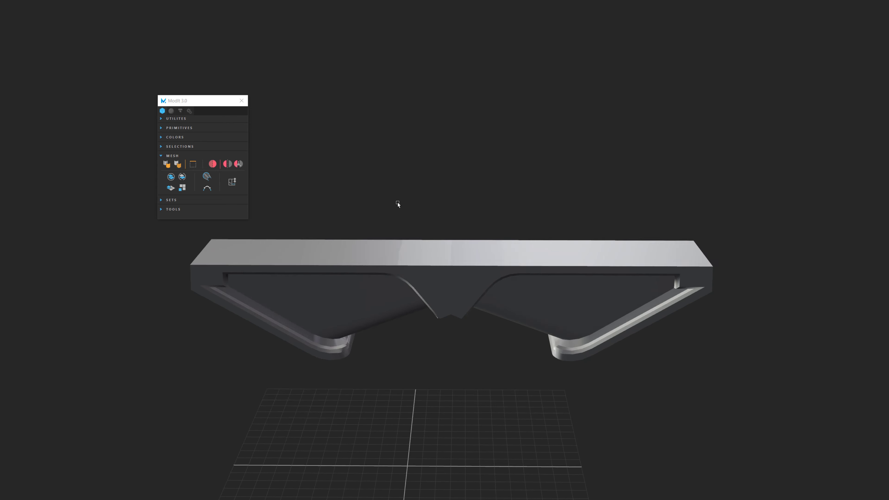
Step: Apply an alternative option of the mirror tool to the joined block and clear the selection
key("d")
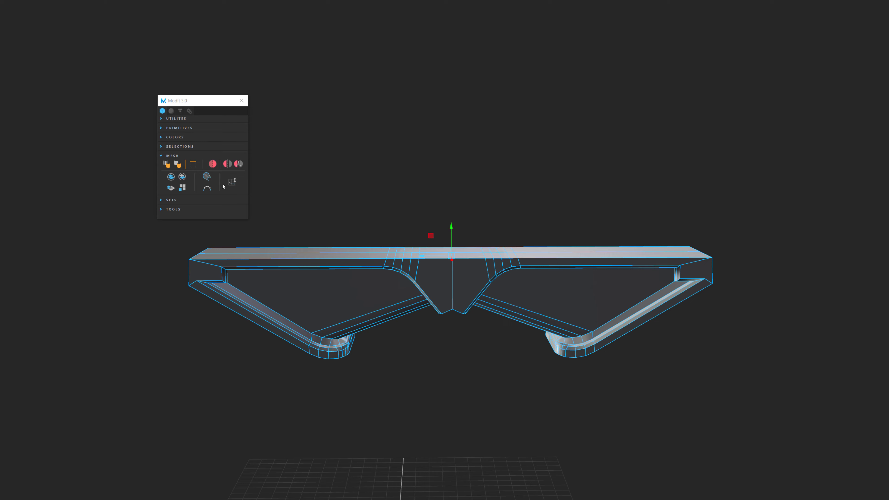
right_click(213, 164)
left_click(220, 172)
mouse_move(358, 240)
left_mouse_down("alt")
mouse_move(405, 180)
mouse_move(423, 193)
mouse_move(458, 184)
mouse_move(446, 187)
left_mouse_up("alt")
left_click(414, 136)
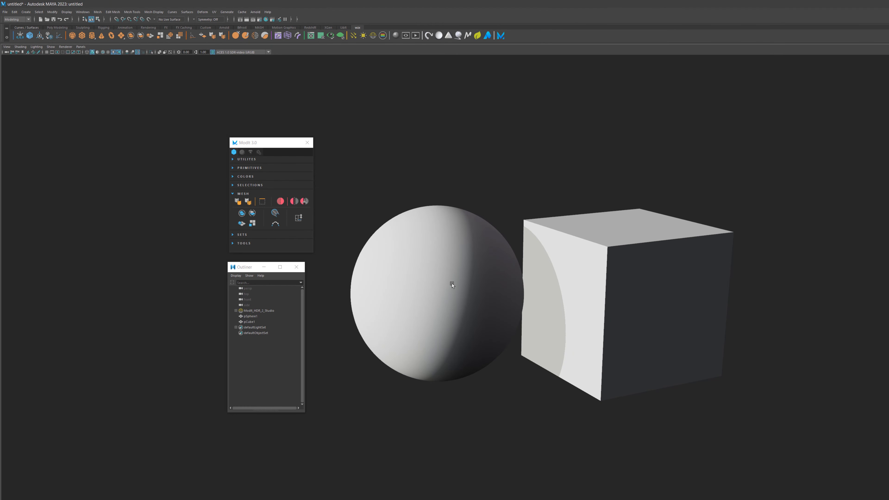
Step: Combine the sphere and cube with Maya's standard Combine and expand their leftover groups in the Outliner
left_click_drag(394, 153, 575, 373)
left_click(98, 12)
left_click(109, 32)
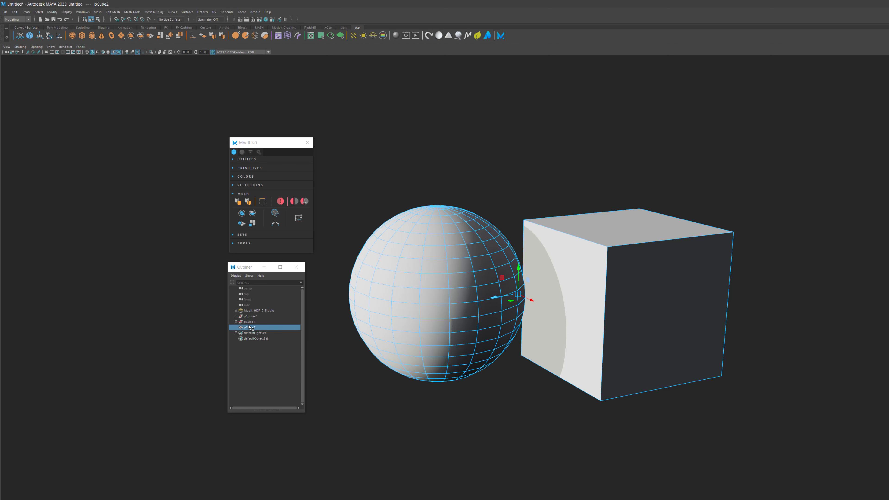
left_click(236, 321)
left_click(236, 316)
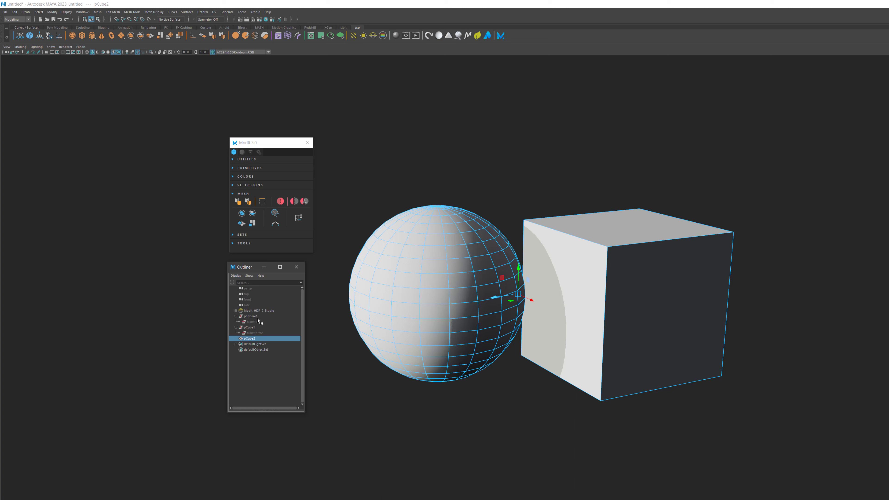
Step: Examine the combined object and the leftover pSphere1 and pCube1 groups in the Outliner
left_click(255, 316)
left_click(252, 327)
left_click(257, 338)
left_click(254, 316)
left_click(254, 327)
left_click(257, 338)
Step: Select the combined sphere and cube and split them with Maya's standard Separate
left_click(411, 111)
left_click_drag(411, 111, 460, 469)
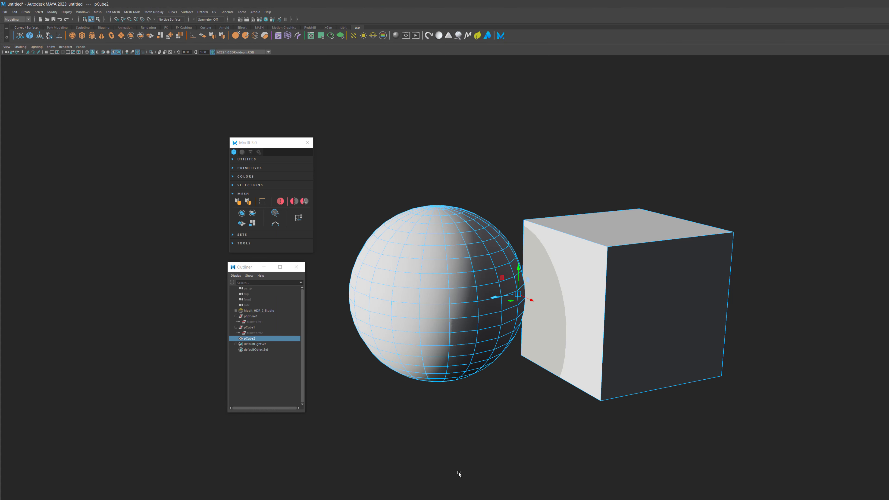
left_click(98, 12)
left_click(105, 32)
Step: Expand the pCube2 group and examine the separated surfaces and leftover transform nodes in the Outliner
left_click(235, 338)
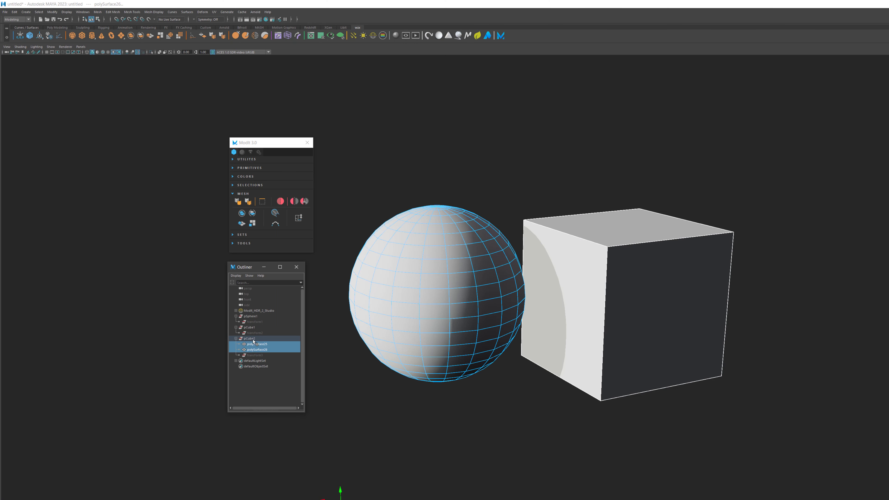
left_click(255, 355)
left_click(257, 344)
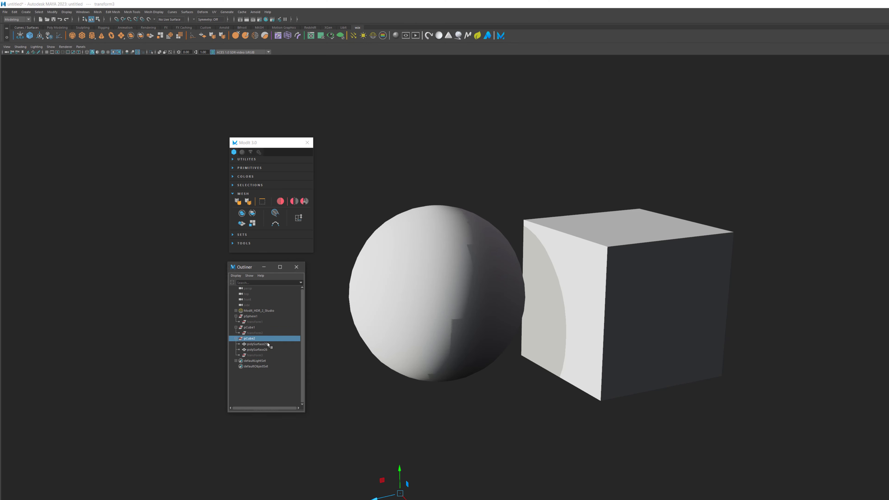
left_click(245, 332)
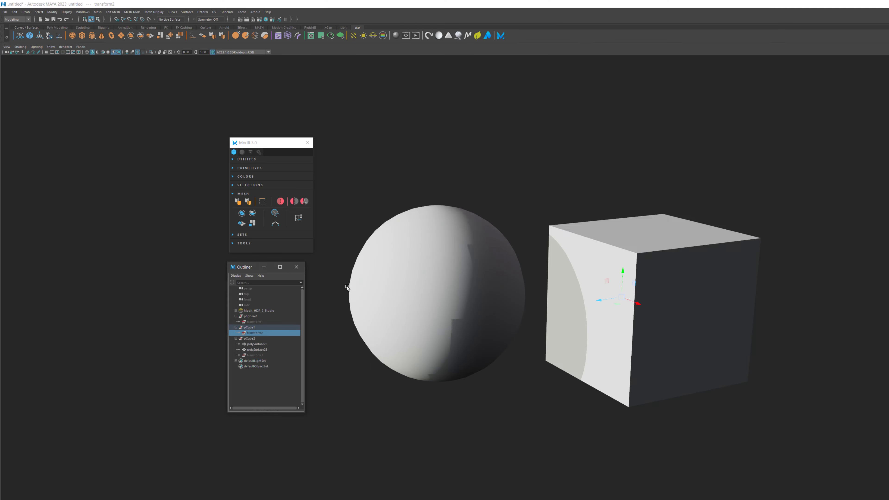
Step: Select the sphere and cube, combine them with ModIt's Combine, and check the resulting object in the Outliner
left_click_drag(406, 191, 561, 420)
left_click(518, 450)
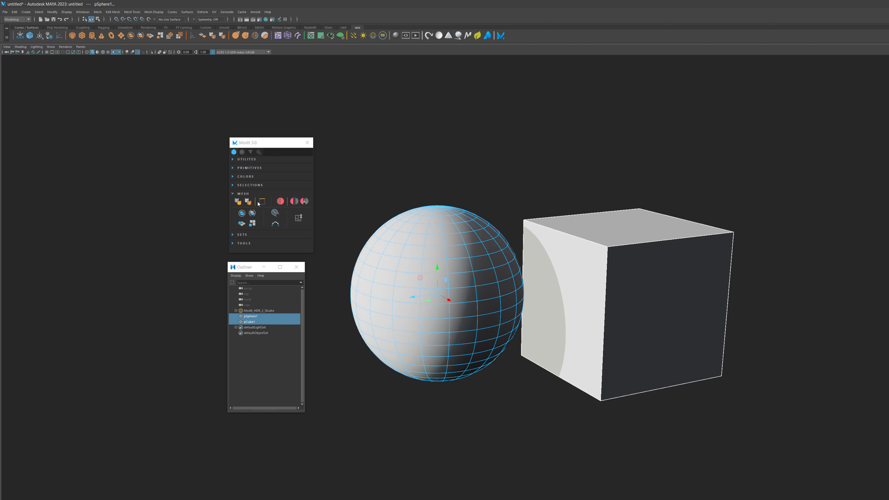
left_click(244, 315)
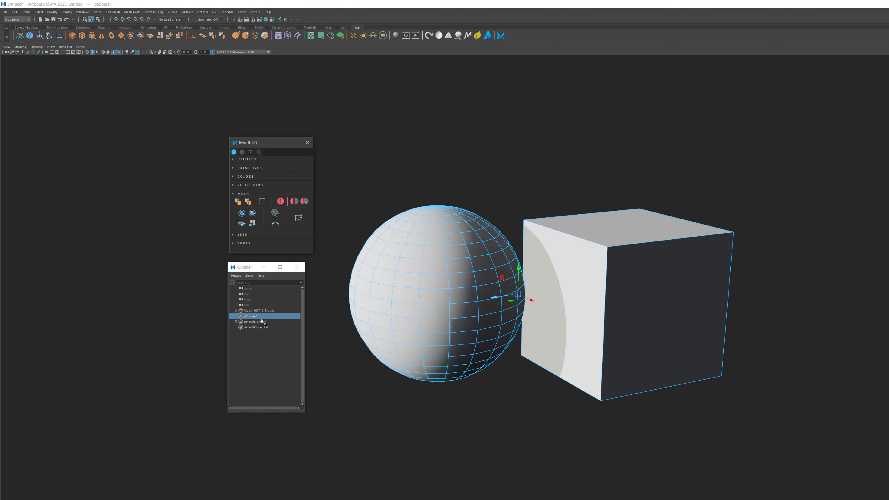
mouse_move(520, 296)
left_mouse_down()
mouse_move(512, 257)
mouse_move(512, 297)
left_mouse_up()
key("ctrl+z")
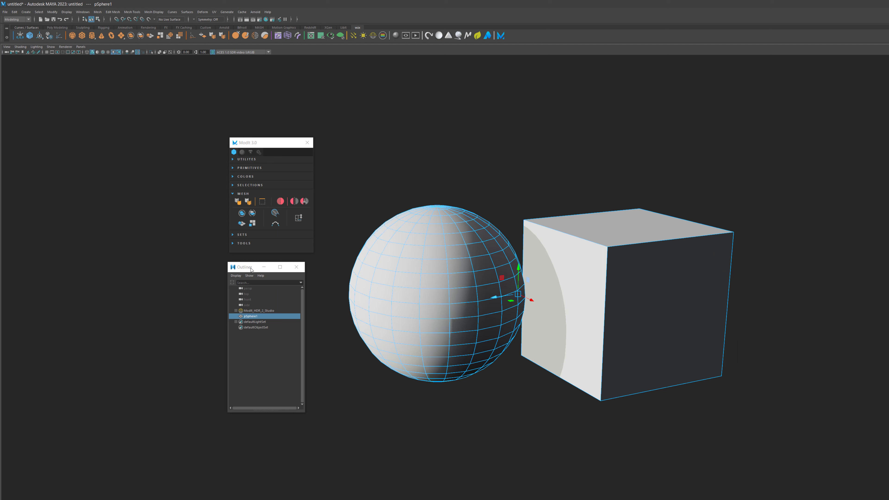
Step: Separate the combined object with ModIt and select the sphere in the Outliner
left_click(251, 217)
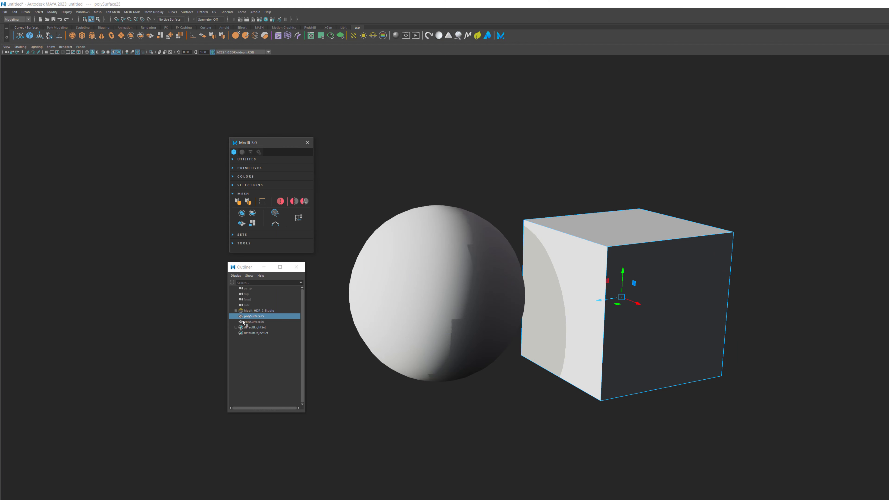
left_click(259, 322)
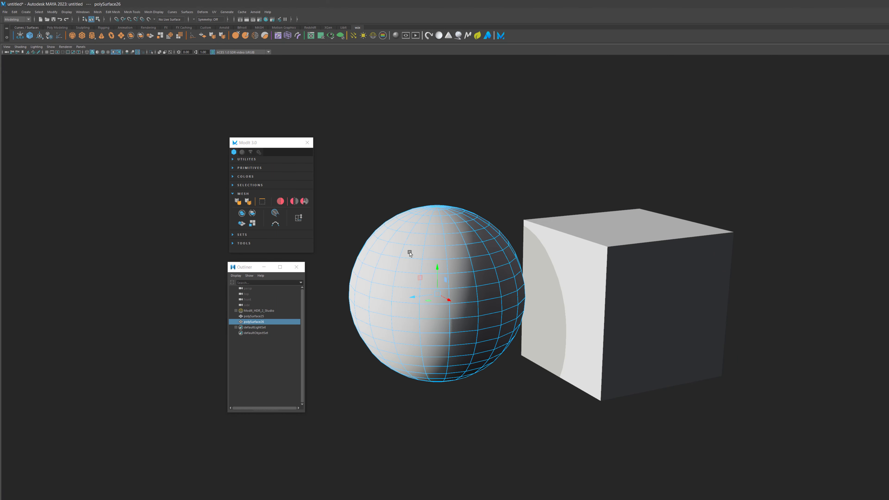
scroll(403, 296, "up", 3)
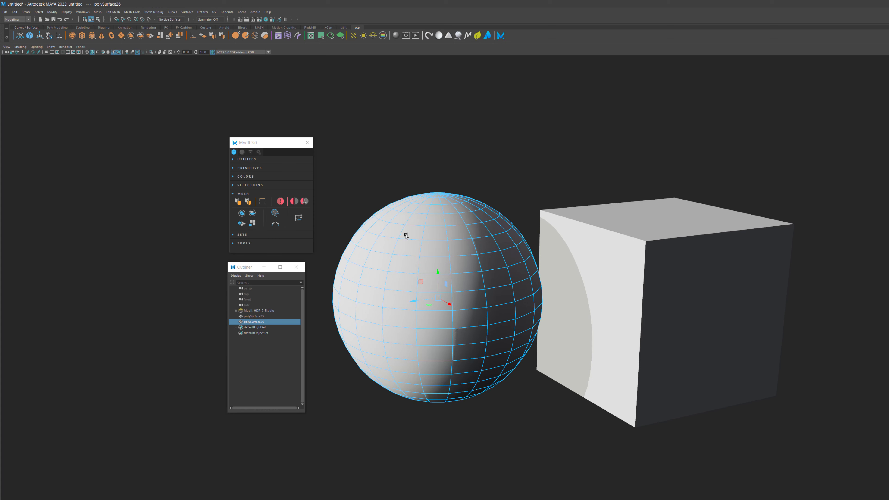
Step: Duplicate a patch of faces on the sphere's upper side as a separate object and move the copy upward
key("F11")
left_click_drag(397, 211, 405, 244)
left_click(242, 224)
middle_click_drag(379, 242, 365, 175)
key("ctrl+z")
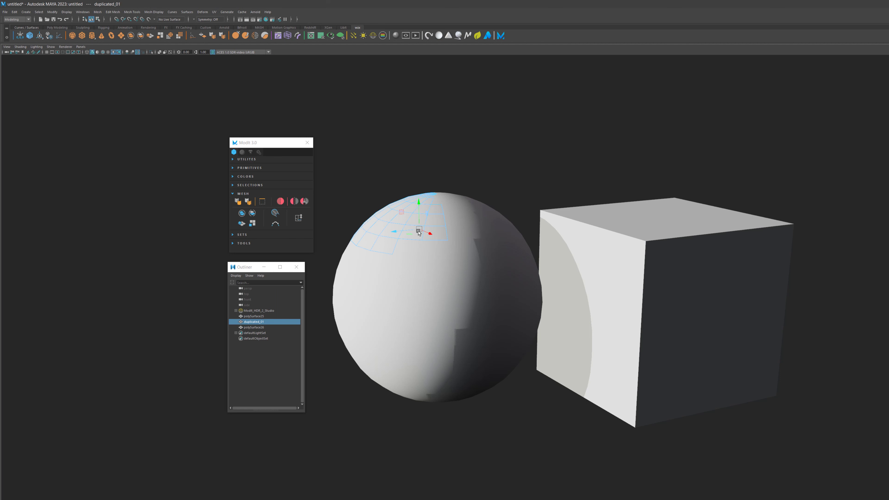
middle_click_drag(431, 278, 401, 198)
Step: Delete the duplicated face patch and select the sphere again
left_click_drag(410, 263, 418, 237, "alt")
key("Delete")
left_click(373, 283)
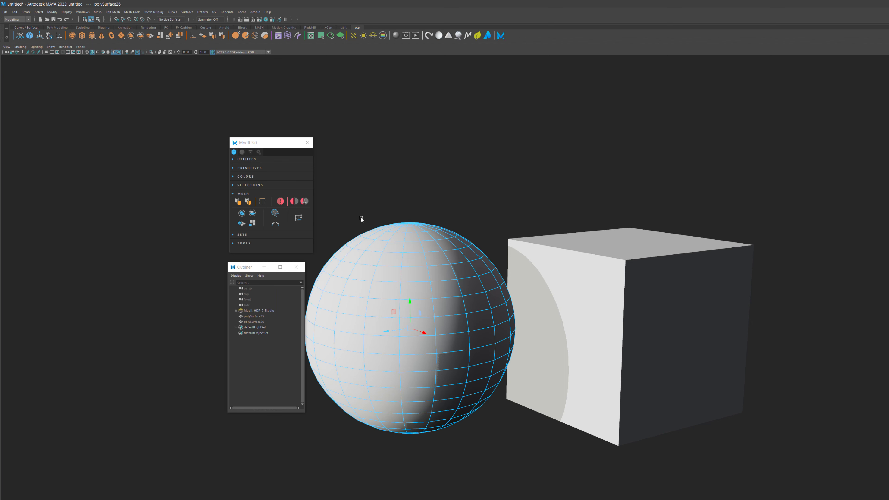
Step: Extract the faces of the sphere's upper part as a separate object and move the piece upward
key("F11")
left_click_drag(338, 189, 439, 280)
left_click(253, 223)
middle_click_drag(371, 318, 406, 203)
Step: Check the cube, the cut sphere and the extracted piece one by one in the Outliner
left_click_drag(249, 317, 254, 323)
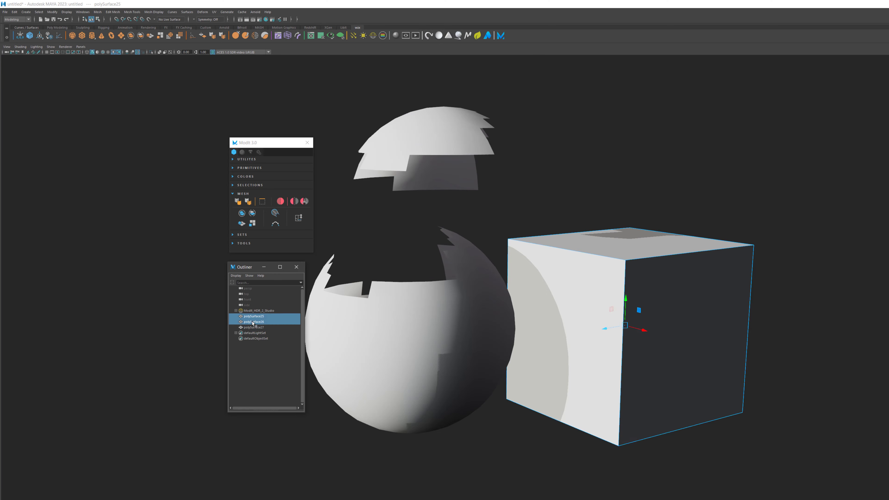
left_click(253, 327)
scroll(402, 336, "down", 2)
left_click(254, 321)
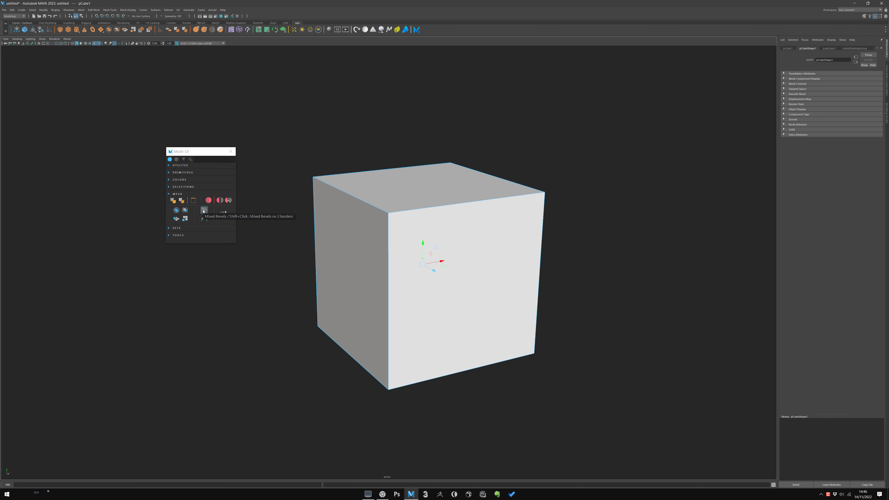
Step: Try to apply Mixed Bevels with more than one cube edge selected
scroll(357, 224, "down", 4)
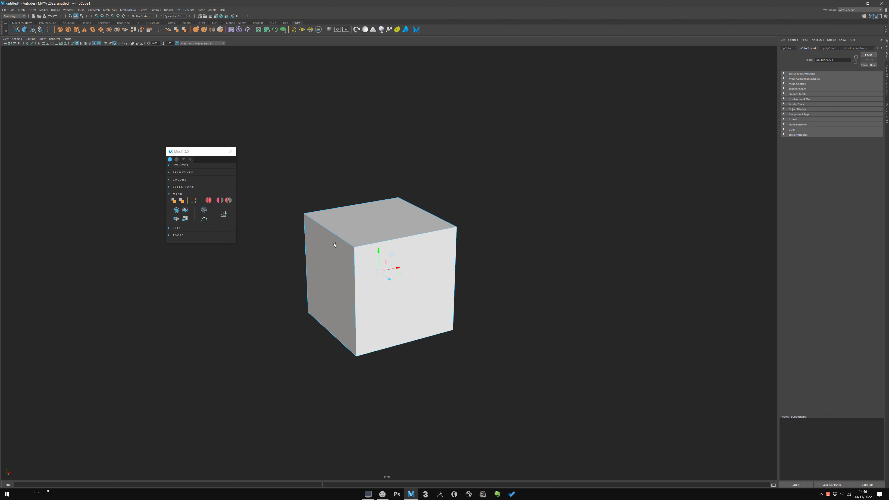
left_click_drag(375, 227, 394, 238, "alt")
key("F10")
left_click(399, 242)
scroll(388, 317, "up", 3)
left_click_drag(367, 326, 370, 250, "alt")
left_click(382, 268)
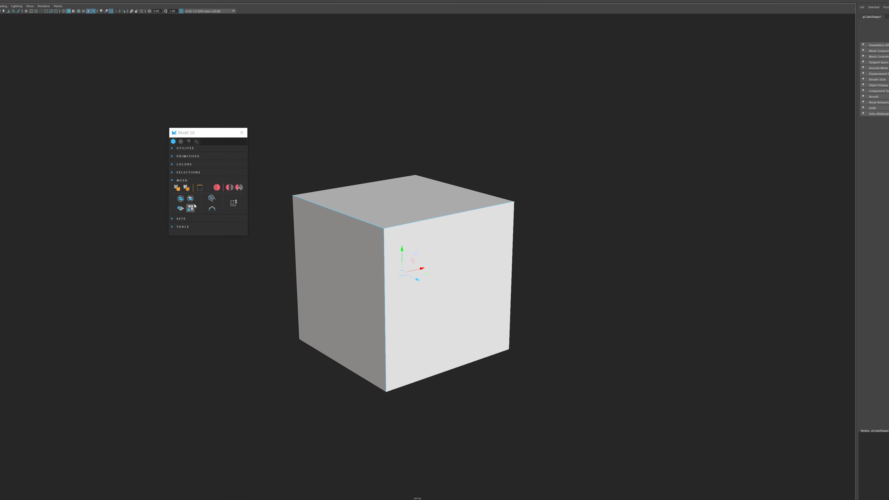
left_click(205, 212)
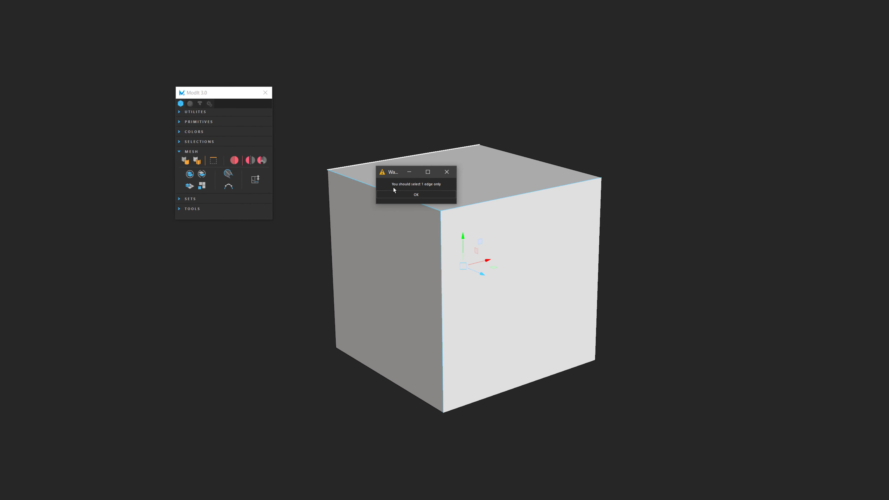
left_click(425, 194)
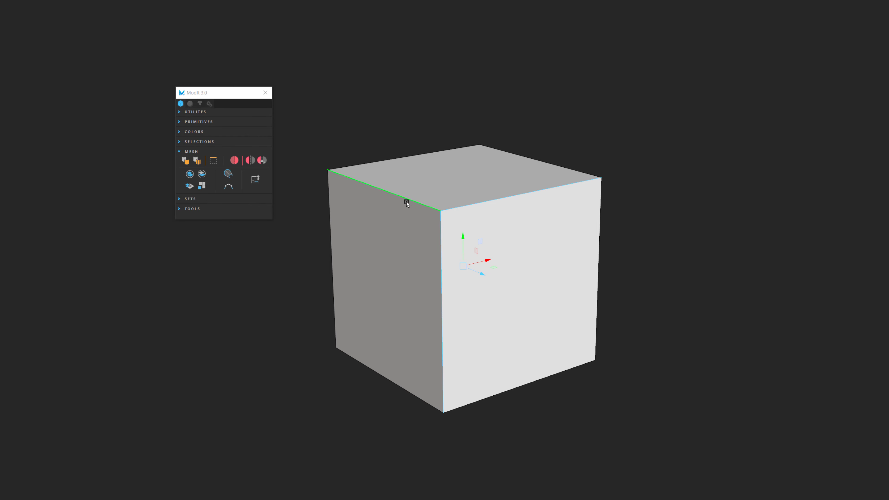
Step: Apply Mixed Bevels to the cube's upper front edge with Bevel A at 0.11 and Bevel B at 0.82
left_click(483, 201)
left_click(224, 174)
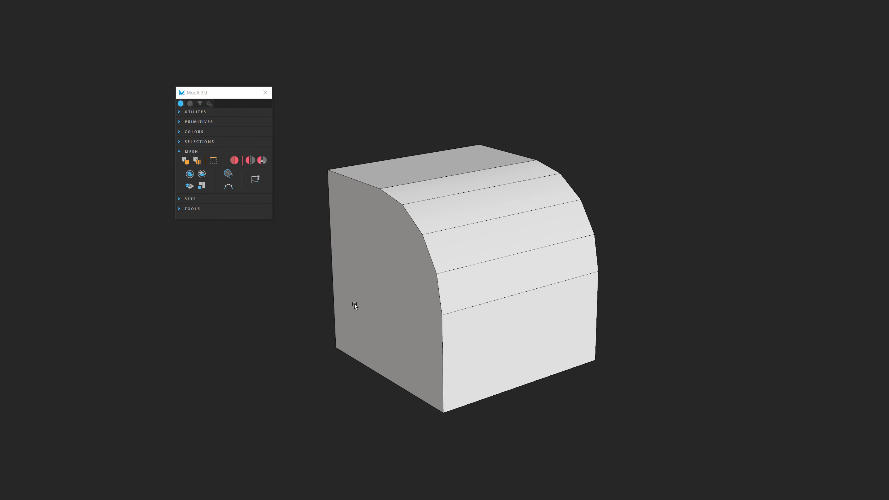
left_click_drag(442, 187, 422, 198, "alt")
left_click_drag(443, 118, 475, 126)
mouse_move(438, 212)
left_mouse_down("alt")
mouse_move(487, 197)
mouse_move(415, 201)
mouse_move(464, 200)
mouse_move(450, 213)
left_mouse_up("alt")
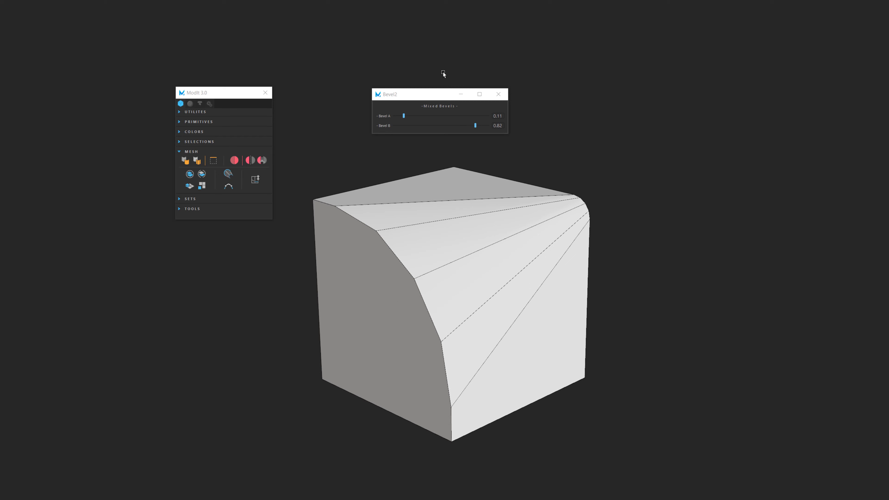
Step: Reduce the Bevel B amount so the larger end of the bevel shrinks, and close the Mixed Bevels settings
left_click(426, 97)
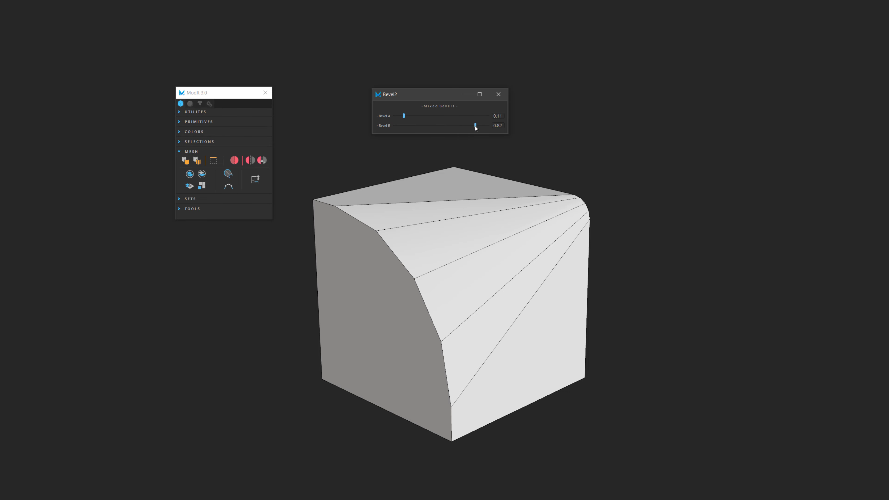
left_click_drag(477, 127, 454, 133)
left_click(503, 93)
right_click_drag(457, 246, 439, 241)
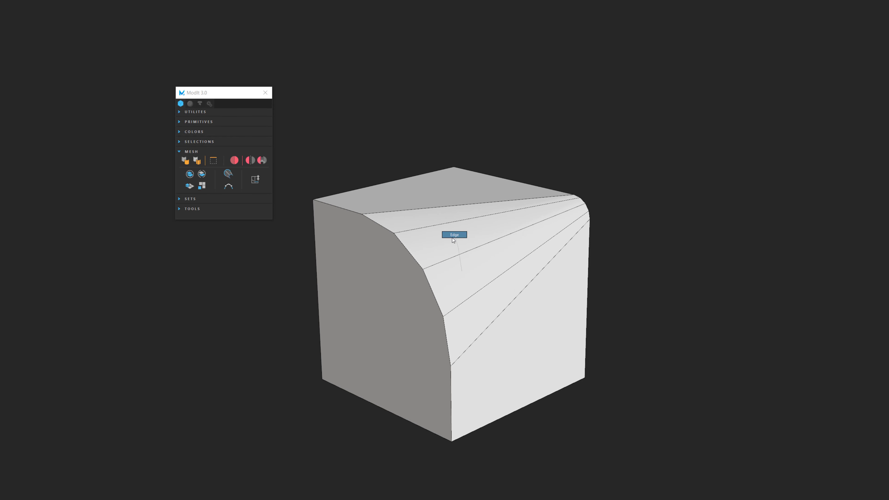
left_click(438, 225)
left_click(480, 291, "shift")
right_click_drag(416, 338, 347, 467, "shift")
key("ctrl+z")
left_click_drag(442, 251, 413, 258, "alt")
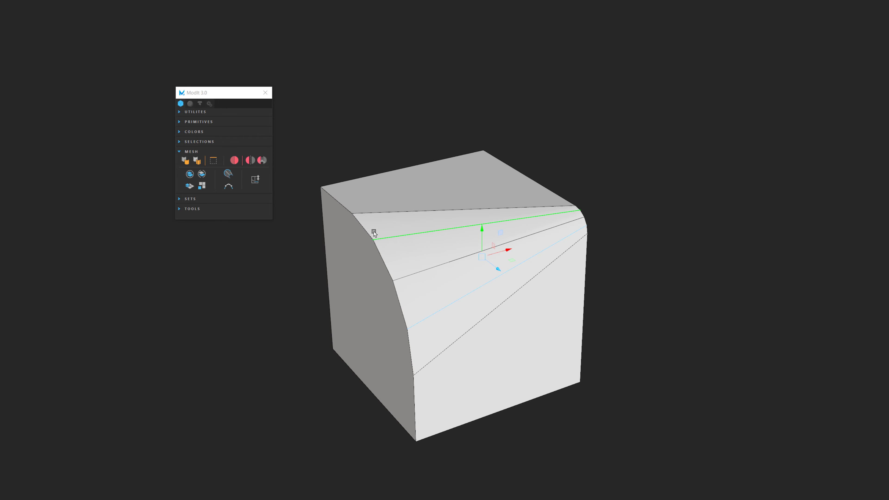
Step: Insert an edge midway between each pair of neighbouring edges across the bevel, four in total
left_click(366, 229)
left_click(364, 227, "ctrl")
left_click(364, 227, "ctrl")
left_click(385, 258, "ctrl")
left_click(403, 303, "ctrl")
left_click(411, 350, "ctrl")
key("q")
Step: Select the four inserted edges across the bevel, apply the ModIt mesh tool to them, and inspect the end profile
left_click(438, 333)
left_click(421, 296, "shift")
left_click(403, 256, "shift")
left_click(383, 225, "shift")
left_click(255, 179)
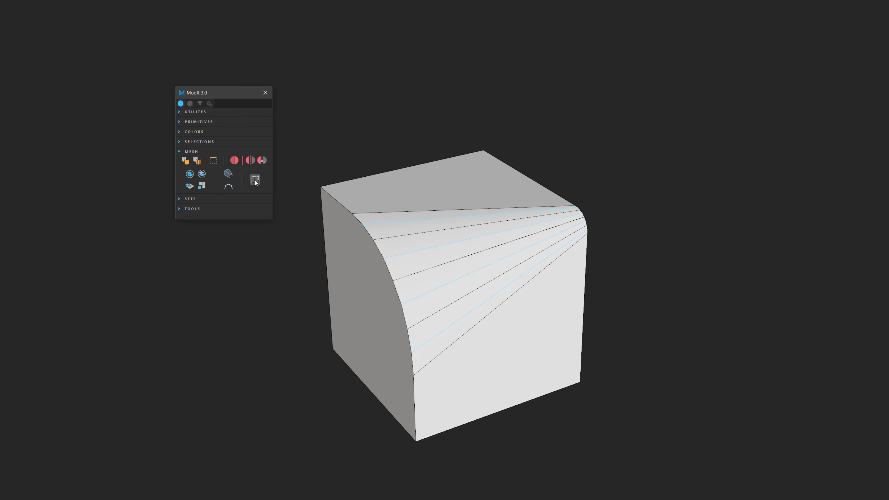
left_click_drag(337, 273, 360, 264, "alt")
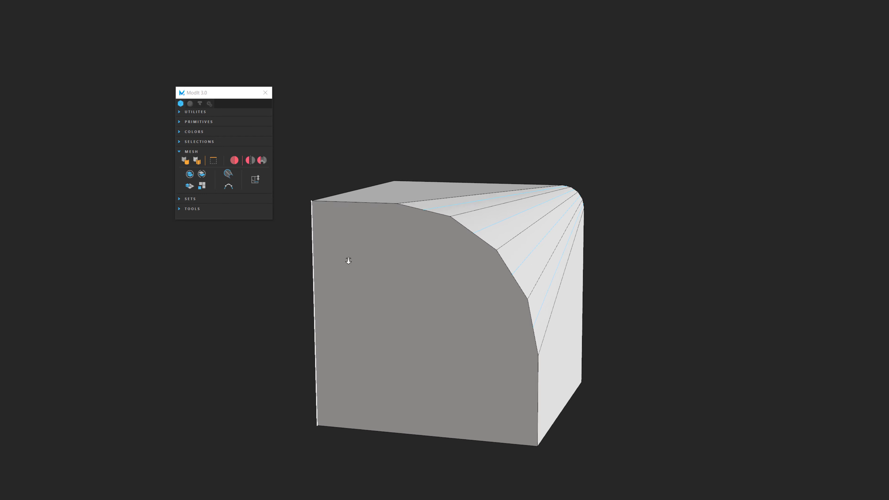
Step: Round the bevel's end profile by applying ModIt's edge curvature tool to the four inserted edges, and inspect the result
right_click_drag(402, 311, 409, 242, "alt")
left_click_drag(409, 242, 427, 232, "alt")
left_click(257, 179)
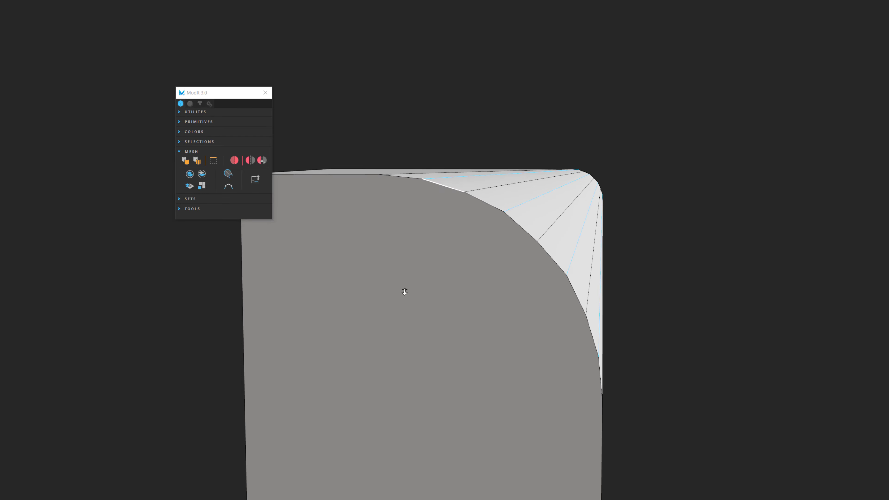
right_click_drag(422, 276, 399, 267, "alt")
left_click_drag(401, 270, 594, 213, "alt")
Step: Extrude the cube's two end faces outward to add a straight section at each end of the tapered bevel
left_click(569, 229)
right_click_drag(569, 230, 514, 240, "alt")
mouse_move(524, 272)
left_mouse_down("shift")
mouse_move(585, 287)
mouse_move(500, 264)
mouse_move(512, 257)
mouse_move(486, 260)
left_mouse_up("shift")
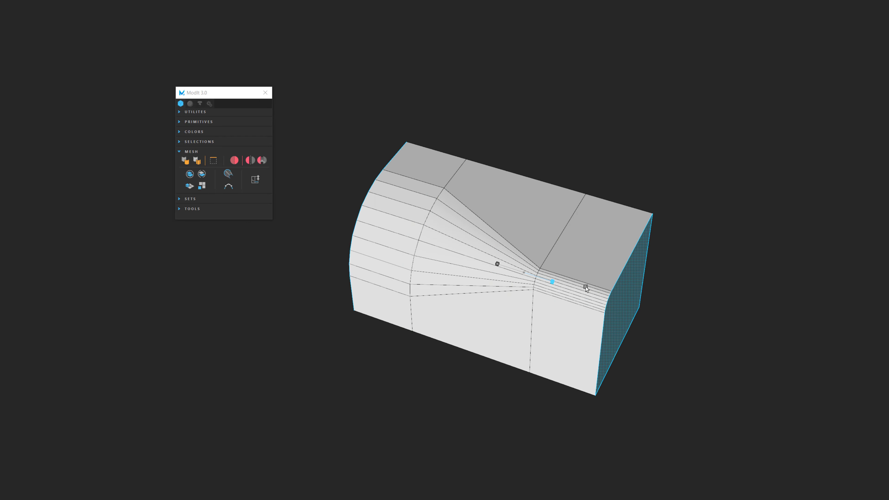
Step: Apply Mixed Bevels to the middle segment of the block's upper back edge, with a different amount at each end
left_click(466, 307)
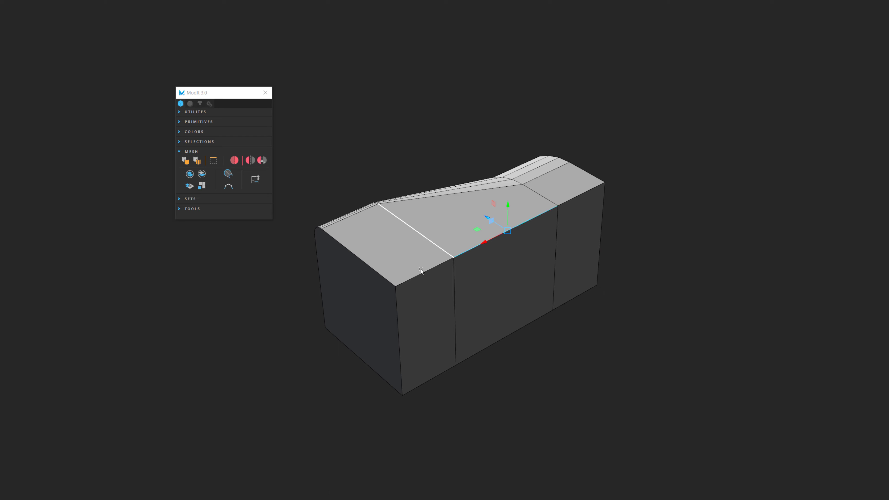
left_click(228, 181)
left_click_drag(441, 117, 469, 129)
left_click_drag(442, 126, 411, 128)
left_click(499, 94)
left_click_drag(440, 176, 525, 201, "alt")
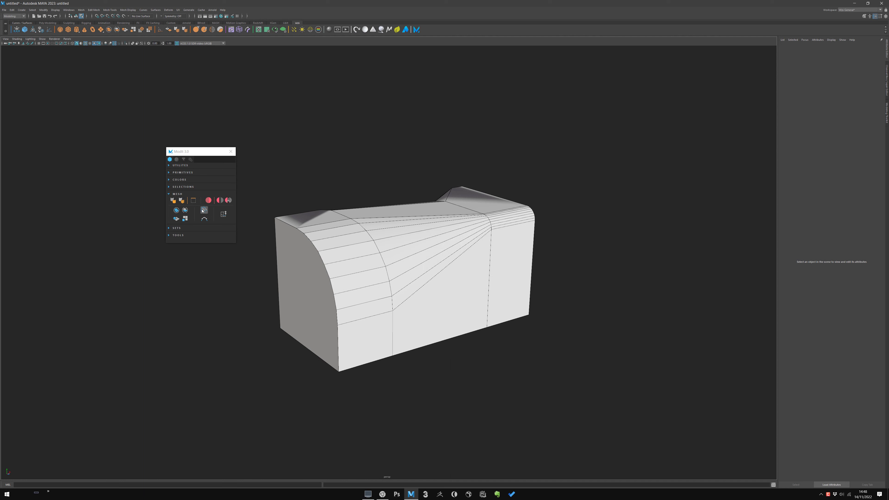
Step: Delete the beveled block and create a new polygon cube
key("F8")
left_click(354, 236)
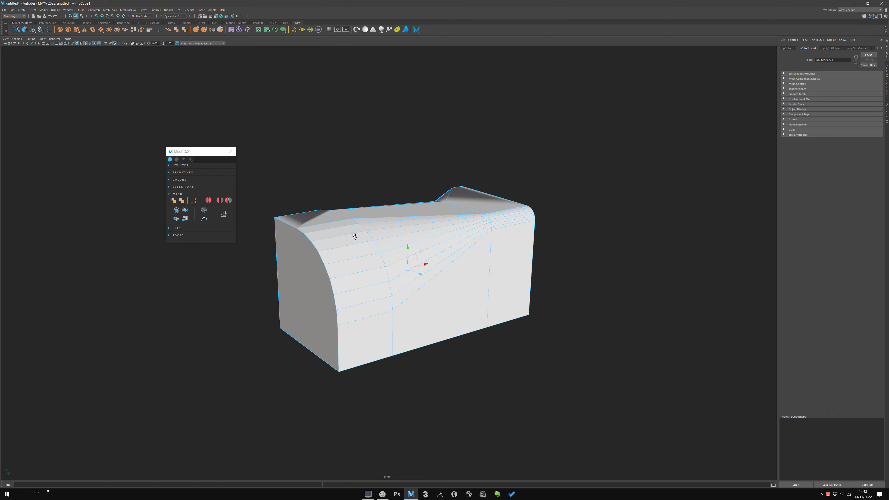
key("Delete")
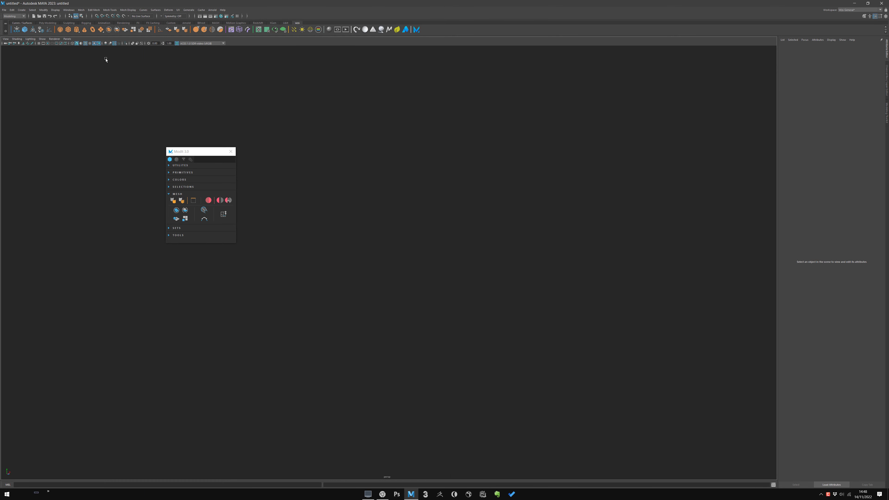
left_click(68, 30)
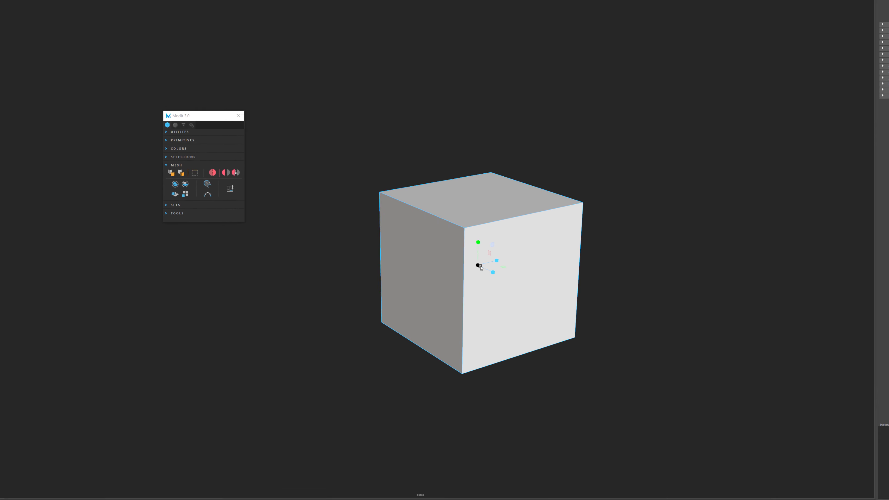
Step: Reshape the new cube into an open sheet of two panels meeting at an angled crease
key("w")
left_click_drag(482, 265, 556, 224)
middle_click_drag(556, 224, 494, 213, "alt")
right_click_drag(494, 212, 386, 142, "alt")
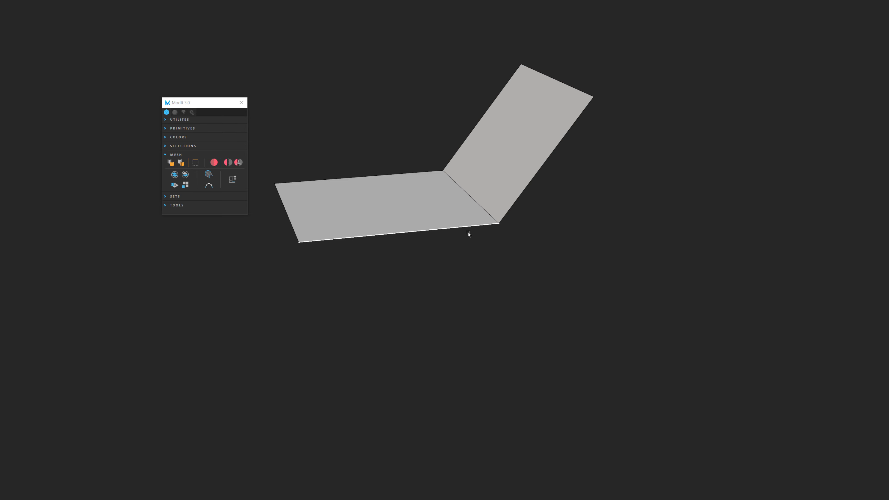
Step: Extrude the sheet's side edges outward on both sides, and extrude all its faces downward to give it thickness
left_click(437, 169)
left_click(454, 155, "shift")
left_click(457, 226, "shift")
left_click(512, 200, "shift")
left_click_drag(472, 236, 494, 244, "alt")
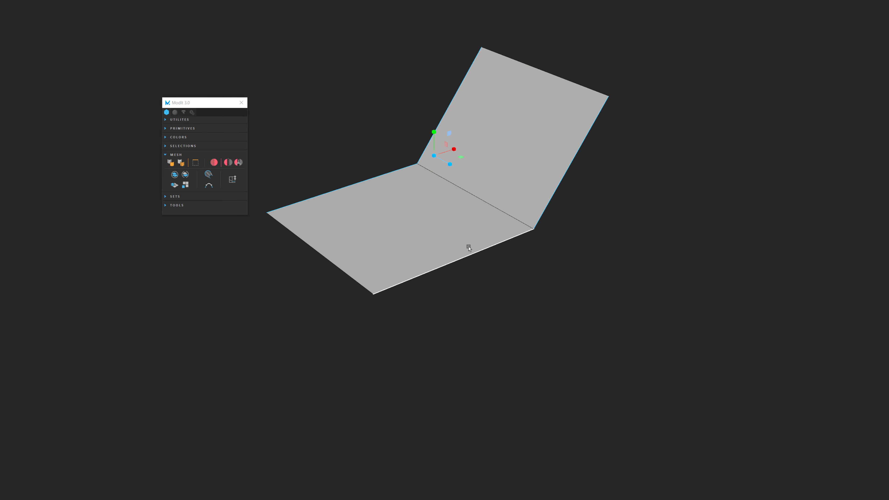
left_click_drag(449, 163, 478, 174, "shift")
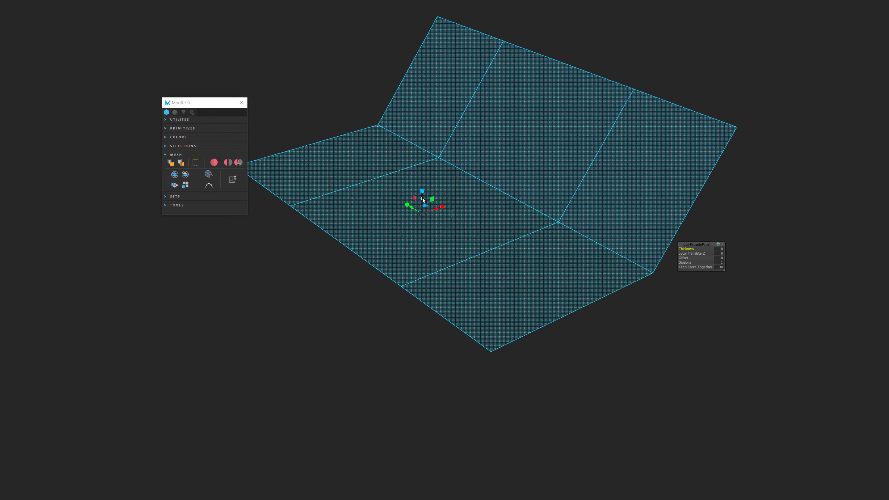
left_click_drag(423, 197, 430, 223)
key("F8")
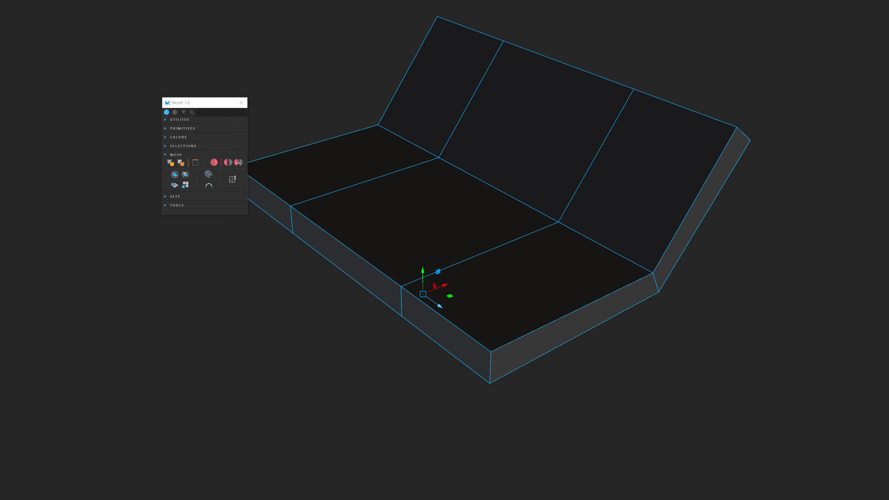
Step: Apply Mixed Bevels to the middle segment of the inner crease with Bevel A at 0.10 and Bevel B at 0.62
key("F10")
left_click(475, 178)
mouse_move(474, 228)
left_mouse_down("alt")
mouse_move(454, 234)
mouse_move(514, 246)
left_mouse_up("alt")
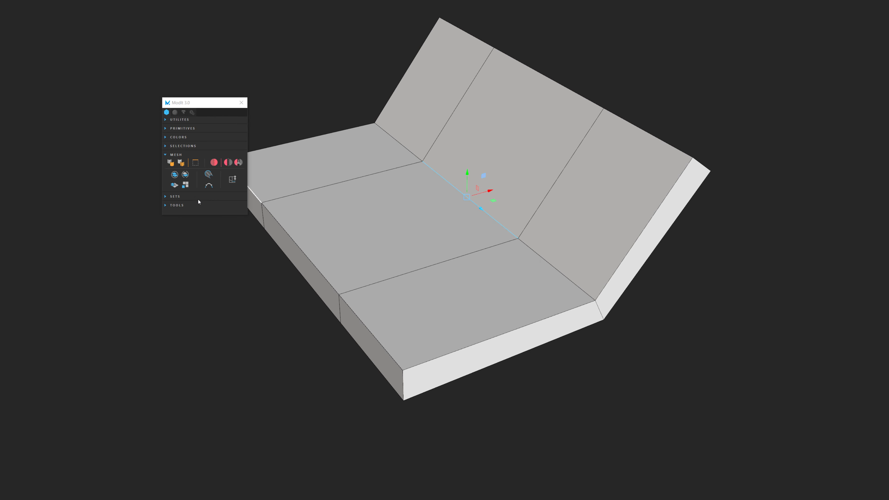
left_click(209, 174)
mouse_move(398, 123)
left_mouse_down()
mouse_move(362, 127)
mouse_move(401, 132)
left_mouse_up()
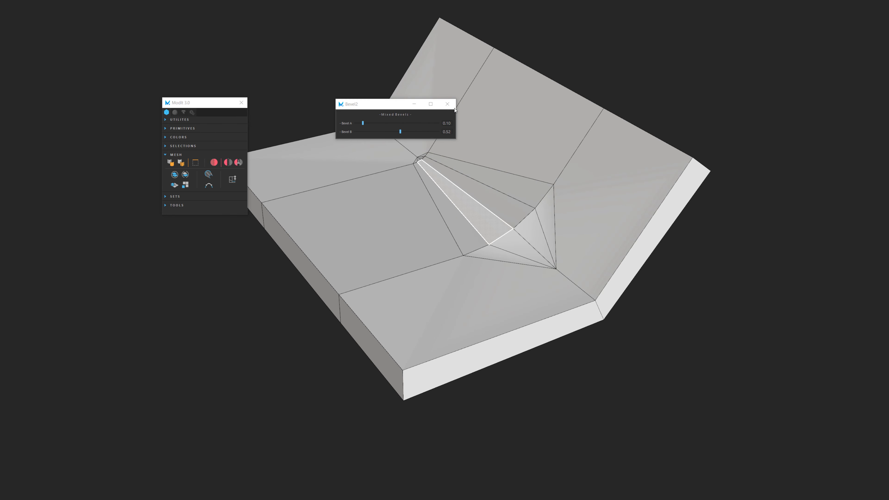
left_click(447, 104)
Step: Isolate the bent middle strip containing the tapered bevel by deleting all the other faces of the mesh
left_click_drag(389, 207, 468, 147)
right_click_drag(468, 147, 456, 101, "alt")
key("ctrl+shift+i")
key("Delete")
key("F8")
left_click_drag(448, 164, 475, 157, "alt")
left_click_drag(474, 157, 487, 158, "alt")
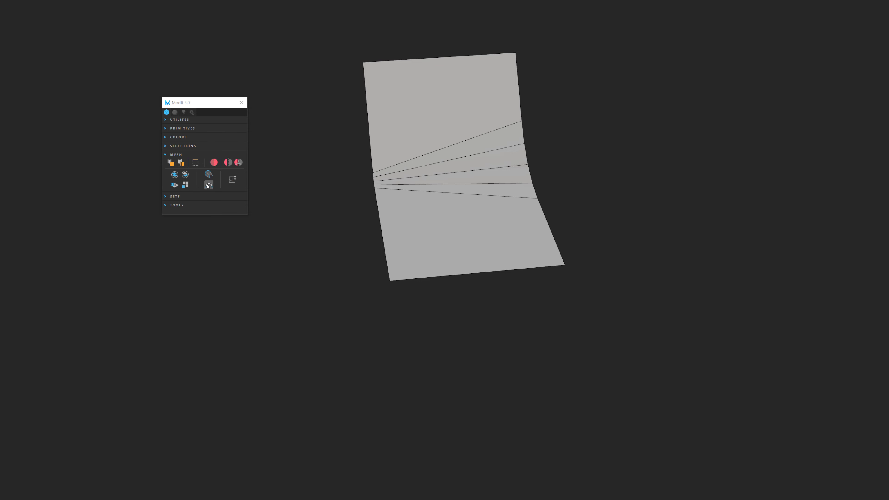
Step: Bevel the near corner vertex on the bevel's narrow side with ModIt's corner bevel tool, using 13 segments
left_click_drag(373, 272, 449, 371)
right_click_drag(425, 275, 383, 274)
left_click(389, 281)
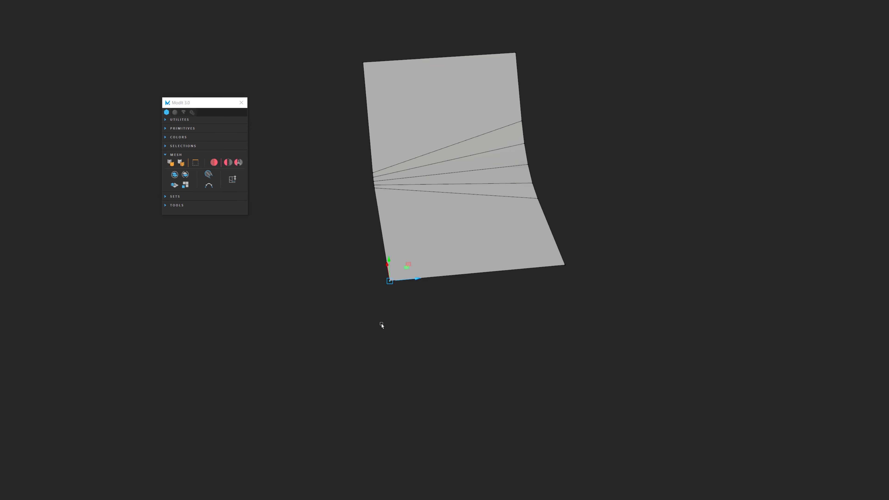
left_click(210, 186)
left_click_drag(392, 193, 384, 126, "alt")
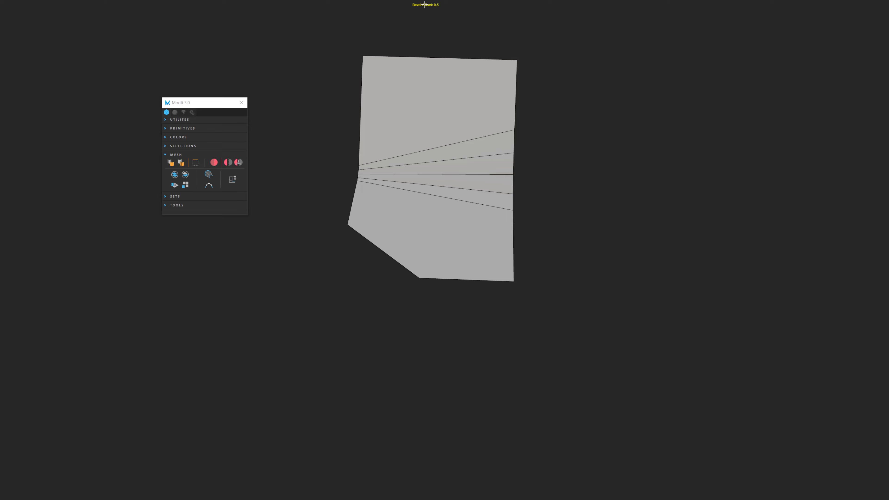
middle_click_drag(349, 231, 321, 207)
right_click_drag(331, 167, 331, 153)
middle_click_drag(331, 158, 408, 146)
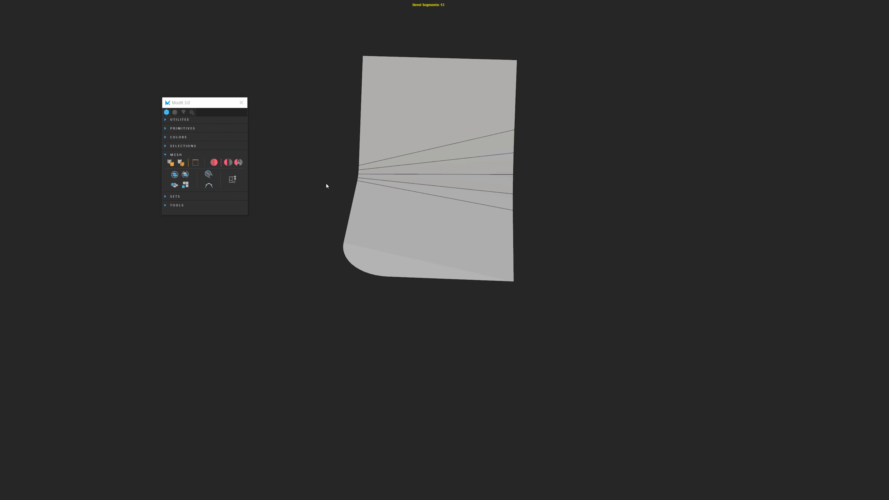
Step: Adjust the near corner bevel's offset and segment count to leave a smooth rounded corner
middle_click_drag(348, 183, 349, 183, "ctrl")
mouse_move(348, 183)
middle_mouse_down()
mouse_move(342, 173)
mouse_move(317, 173)
mouse_move(334, 176)
middle_mouse_up()
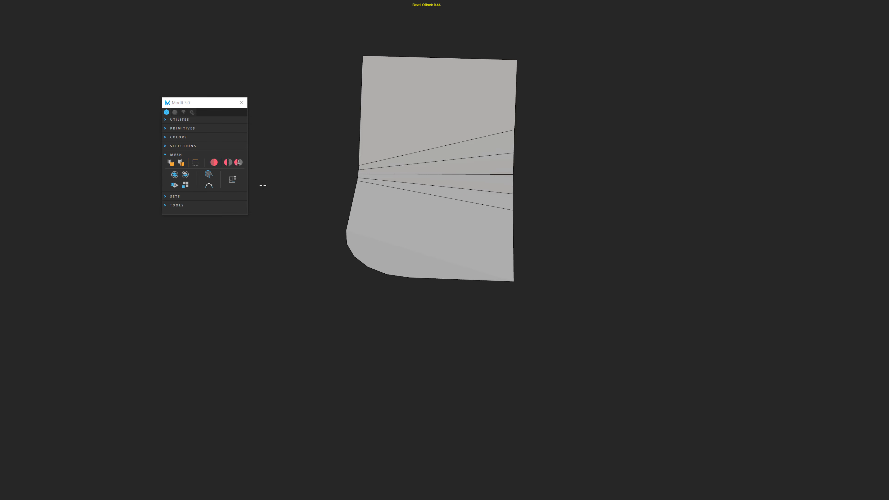
middle_click_drag(257, 185, 317, 181)
mouse_move(255, 185)
middle_mouse_down()
mouse_move(227, 190)
mouse_move(240, 186)
middle_mouse_up()
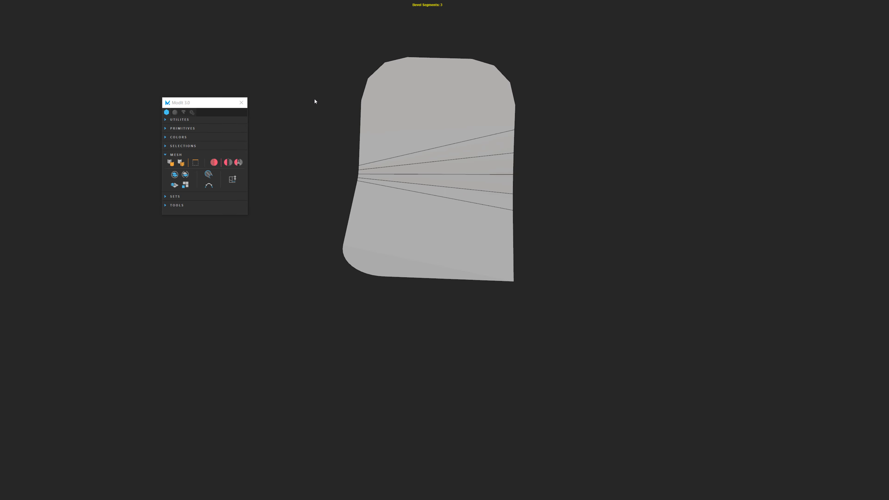
Step: Bevel the two corners at the strip's far end with 3 segments and reduce their bevel size
middle_click_drag(378, 94, 369, 90)
middle_click_drag(369, 90, 371, 90)
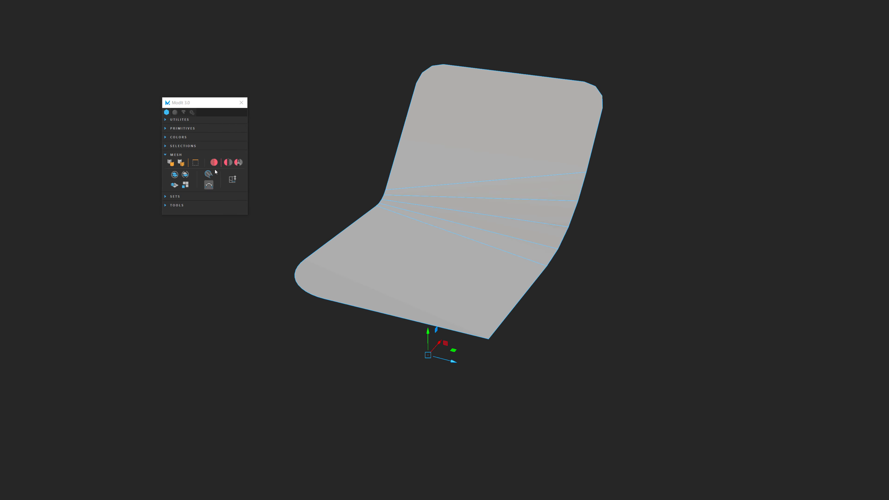